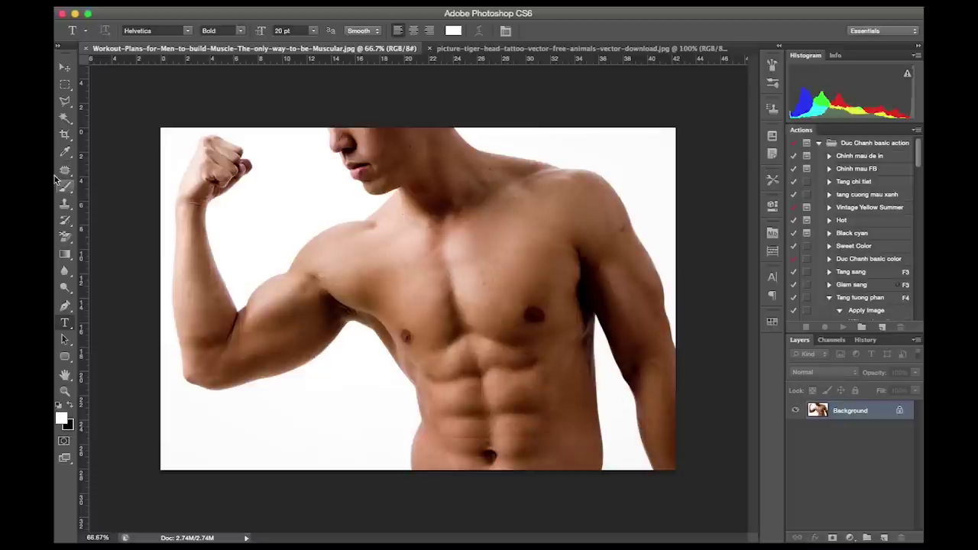
Switch between tools, look at the tiger tattoo image, and browse filters without applying any.
left_click(65, 187)
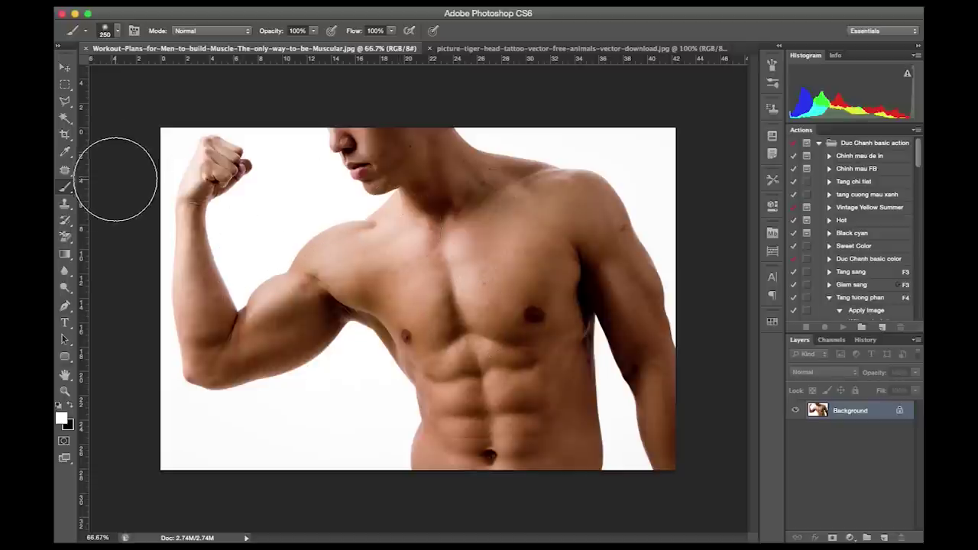
left_click(65, 67)
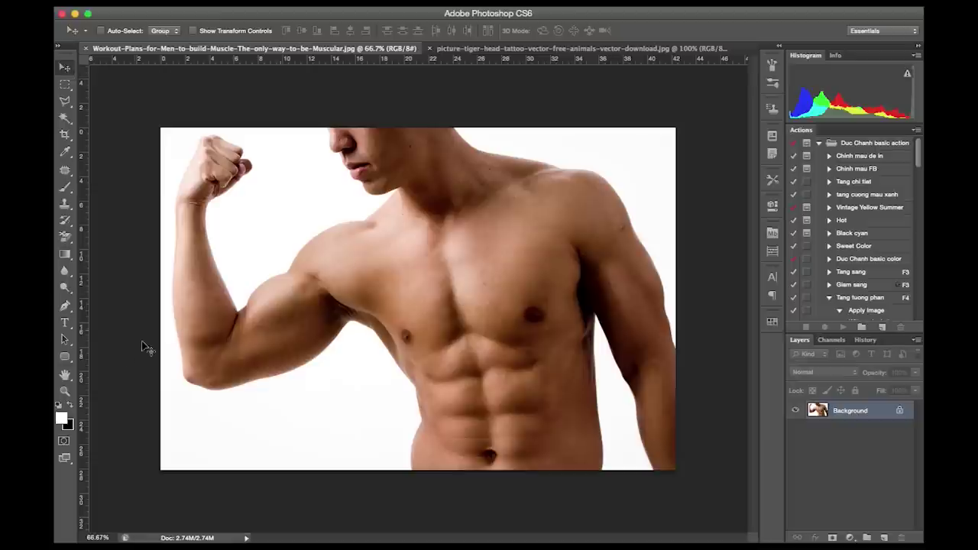
left_click(65, 392)
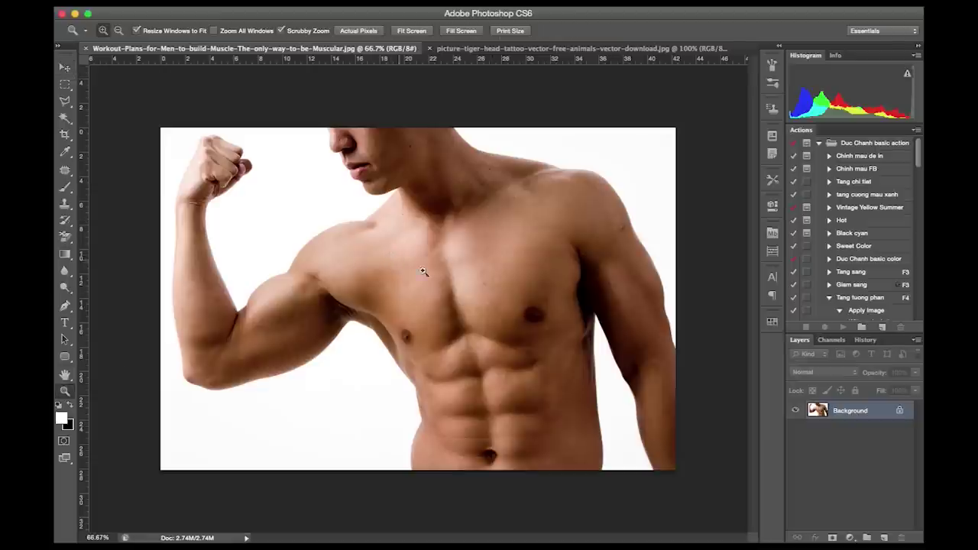
left_click(506, 52)
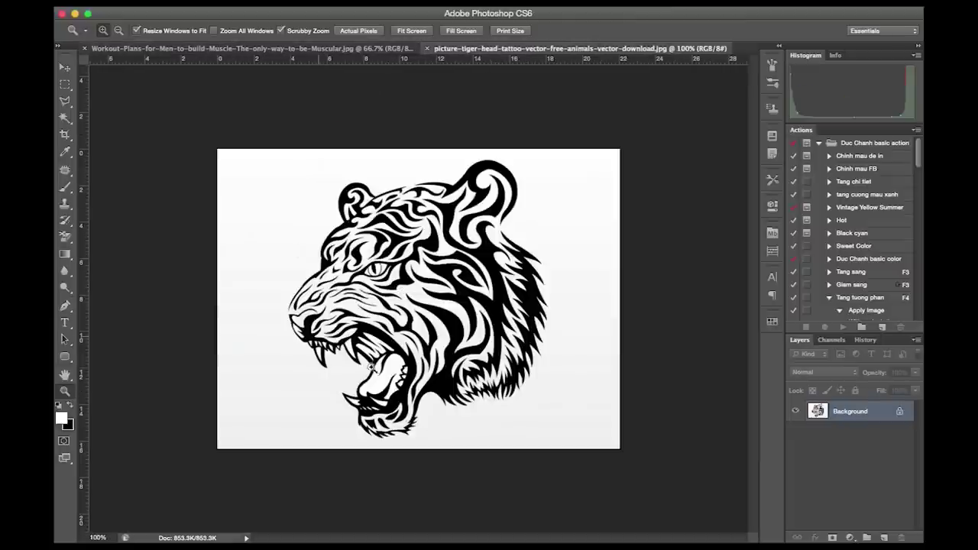
left_click(301, 49)
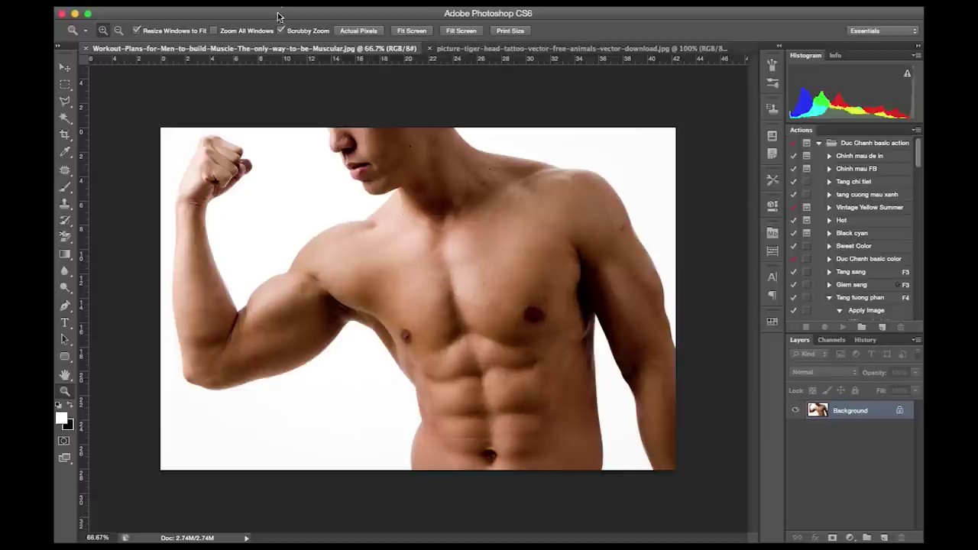
left_click(206, 2)
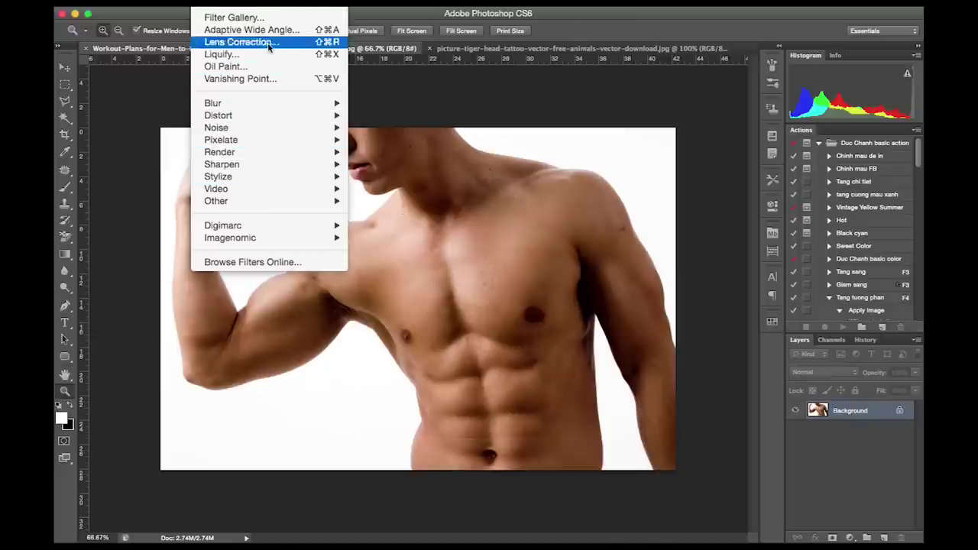
mouse_move(219, 115)
left_click(634, 48)
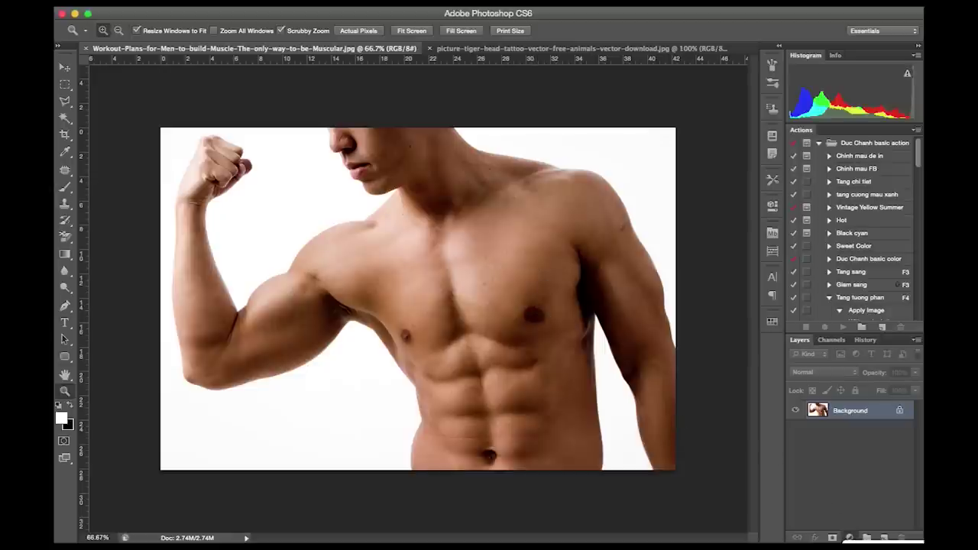
Add a Gradient Map layer using the Violet, Orange preset, blended in Soft Light.
left_click(848, 538)
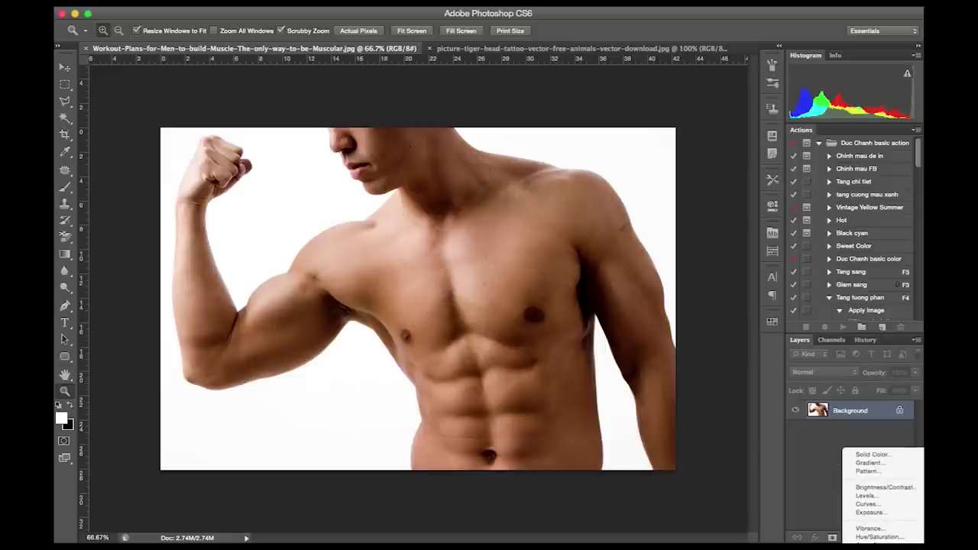
left_click(879, 544)
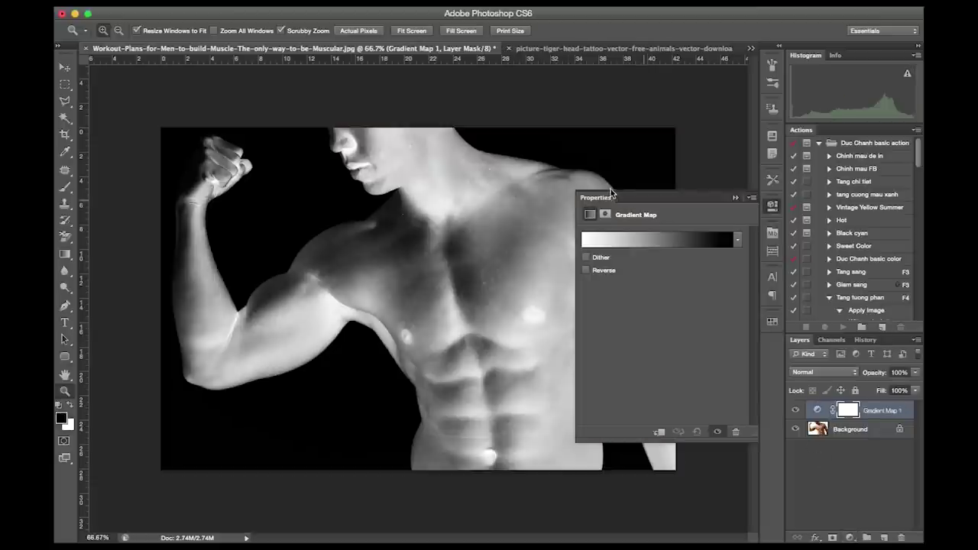
left_click(666, 242)
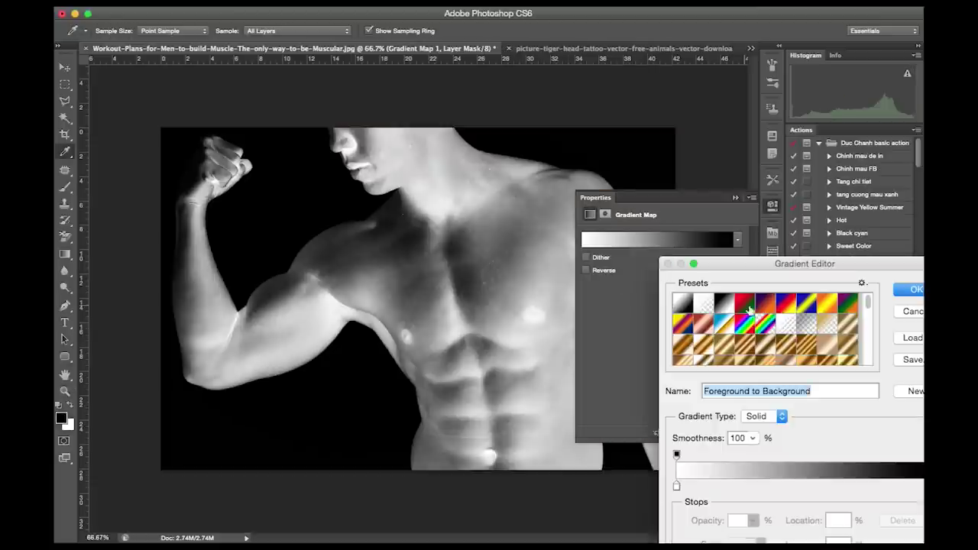
left_click(763, 305)
left_click(893, 289)
key("z")
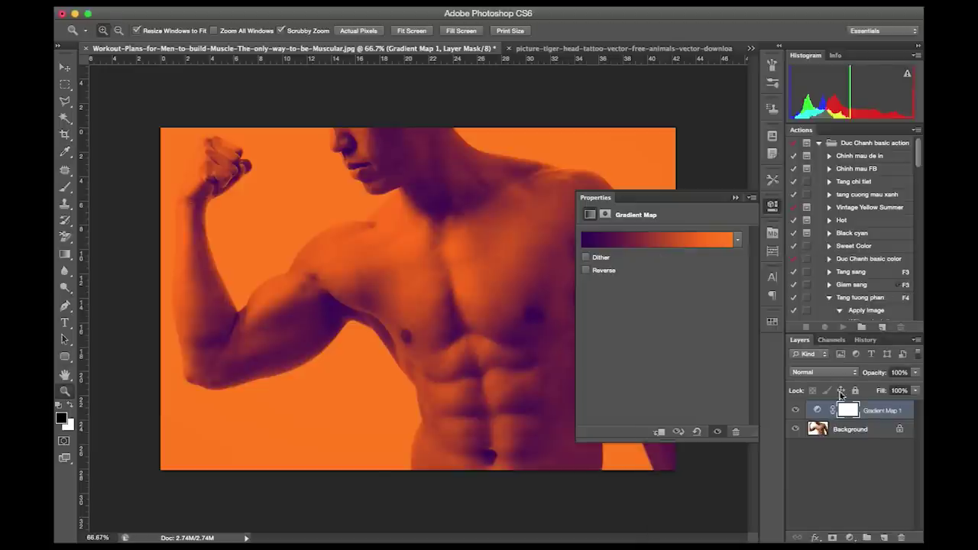
left_click(828, 372)
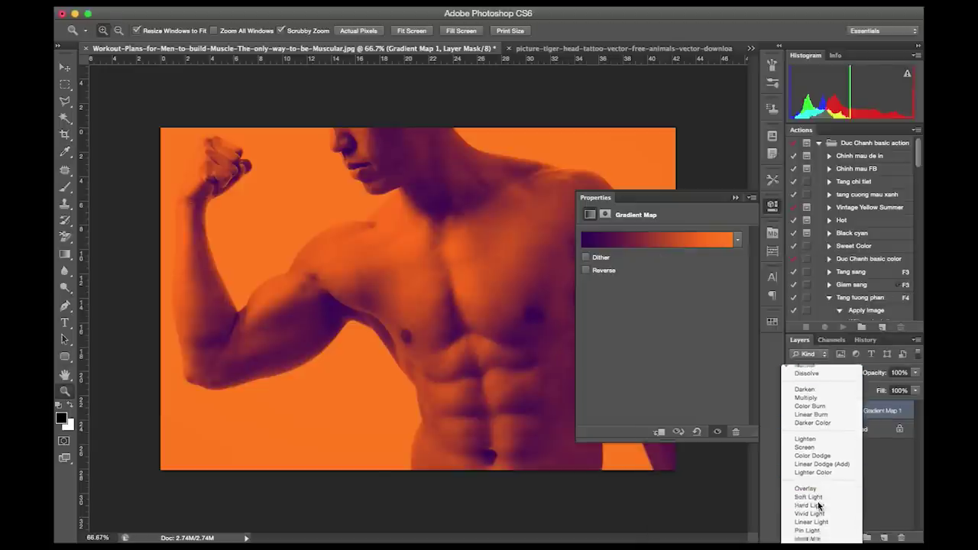
left_click(807, 503)
Compare the gradient map on and off, keep Soft Light, and lower its opacity.
left_click(795, 410)
left_click(795, 410)
left_click(795, 410)
left_click(795, 411)
left_click(818, 372)
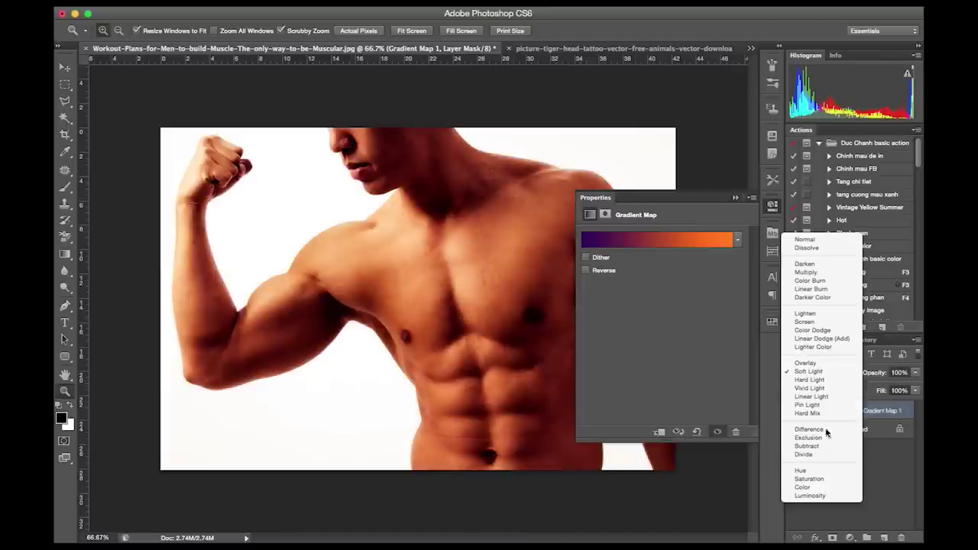
key("Escape")
left_click_drag(875, 379, 838, 380)
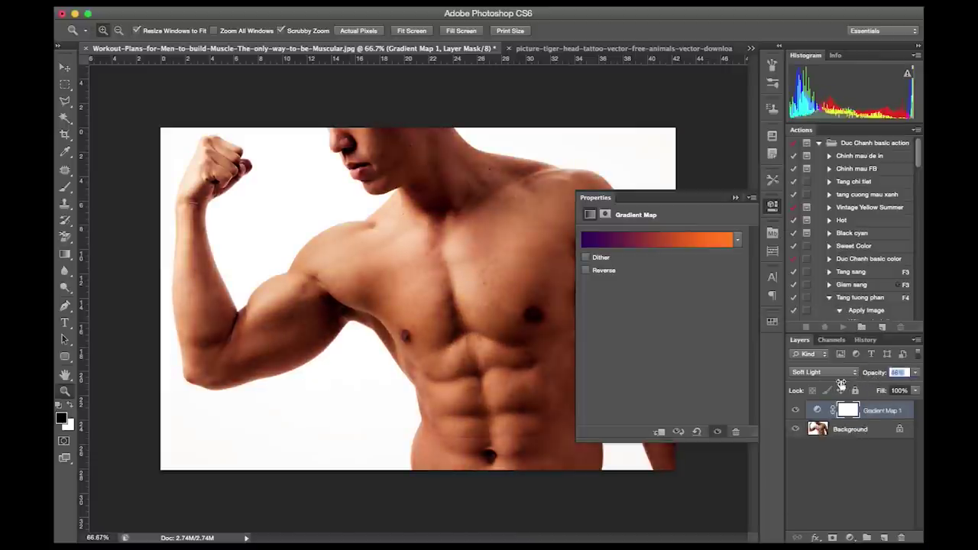
Try Gradient Map 1's Underlying Layer Blend If limits (131, 48), then restore them to 0/255.
double_click(907, 413)
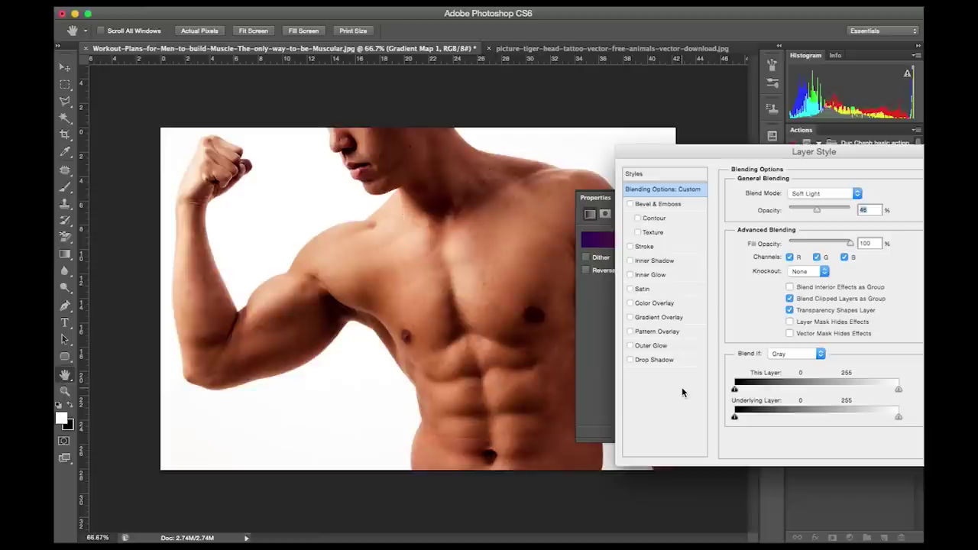
left_click_drag(816, 157, 726, 92)
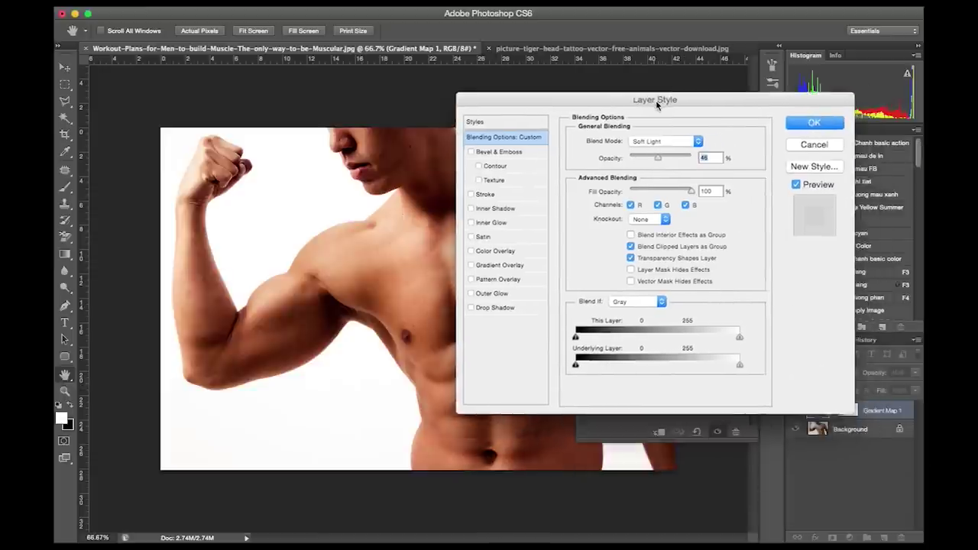
left_click_drag(808, 352, 642, 356)
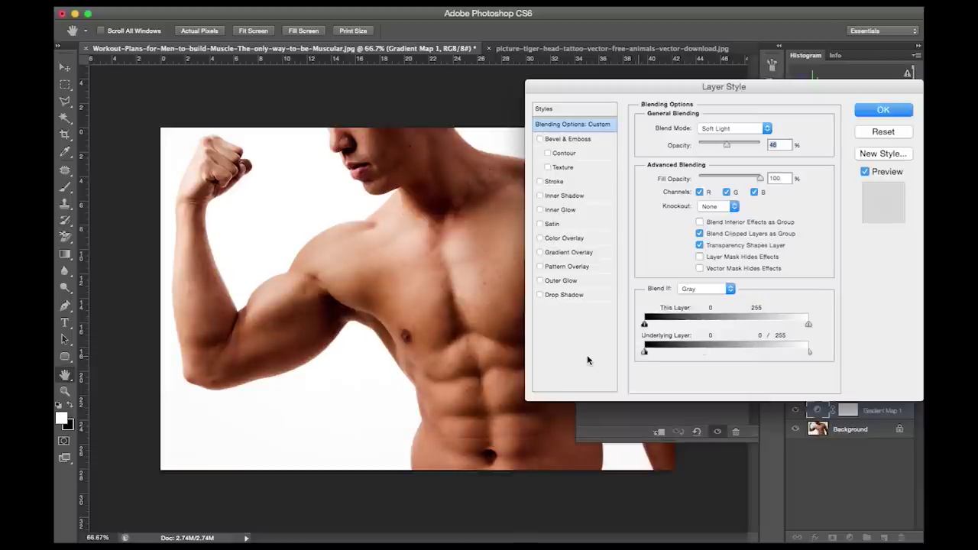
left_click_drag(759, 358, 757, 355)
left_click_drag(643, 353, 676, 353)
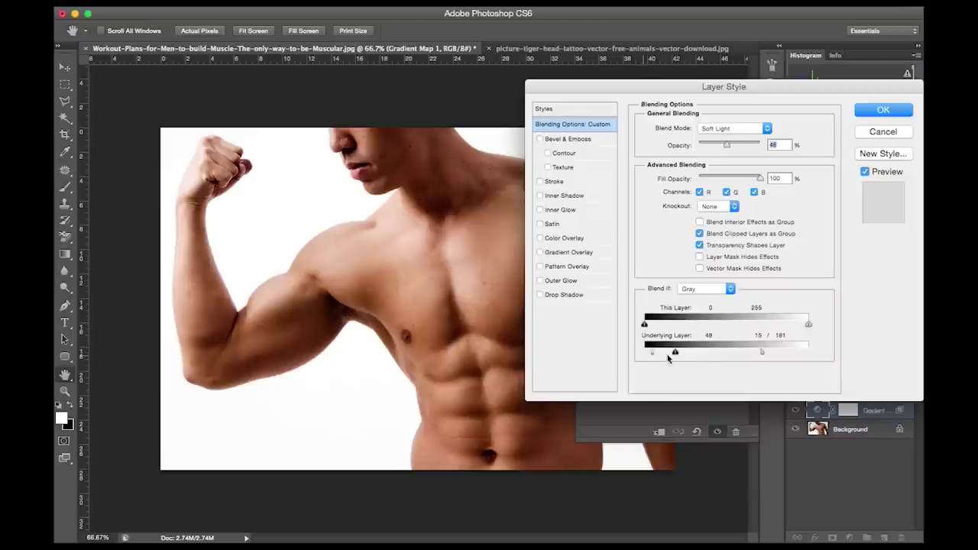
left_click_drag(675, 353, 644, 353)
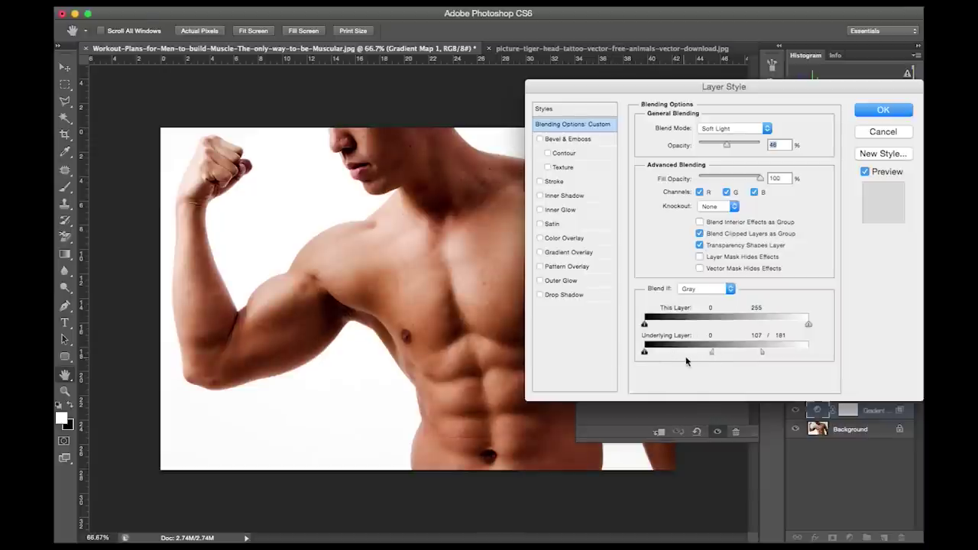
left_click_drag(762, 353, 808, 353)
left_click_drag(711, 353, 808, 353)
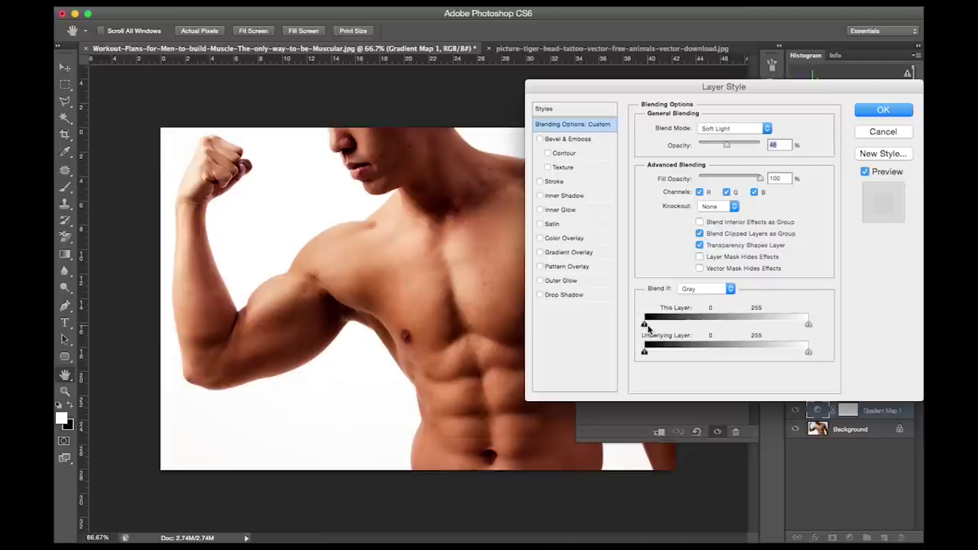
Try This Layer Blend If shadow 68 and highlight 171, then restore both to 0 and 255.
mouse_move(646, 327)
left_mouse_down()
mouse_move(667, 327)
mouse_move(645, 329)
left_mouse_up()
left_click_drag(646, 327, 688, 327)
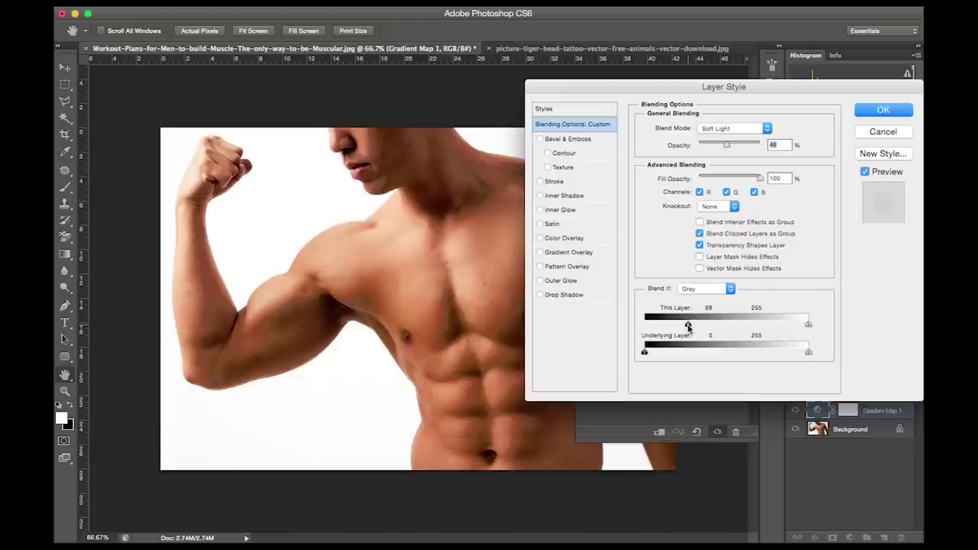
left_click_drag(688, 327, 644, 327)
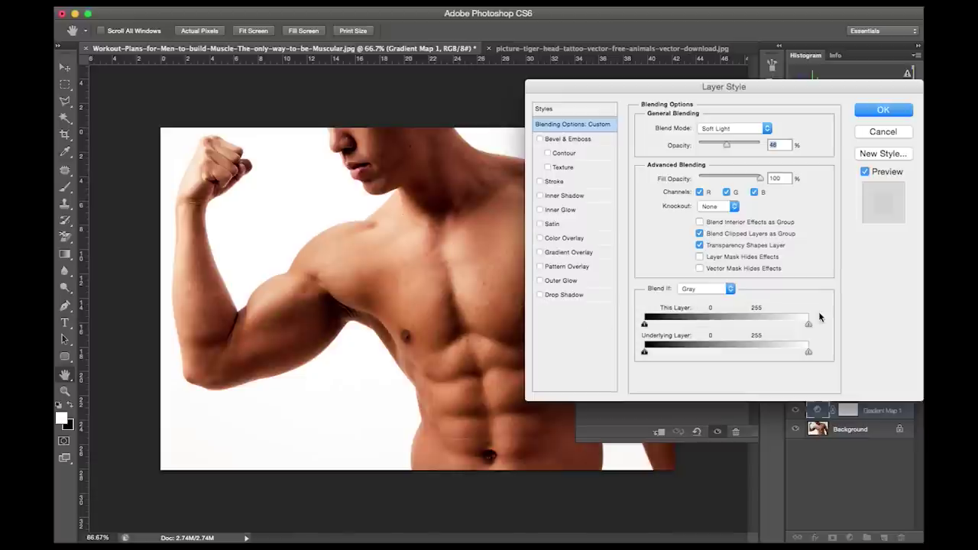
left_click_drag(812, 328, 766, 325)
left_click_drag(755, 327, 872, 320)
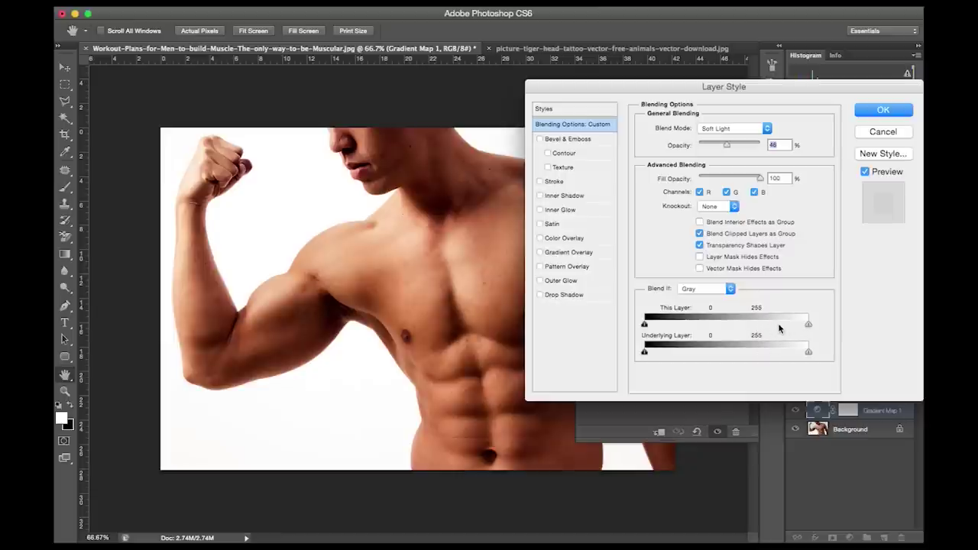
Split This Layer's highlight limit to 225 and the Underlying one to 93, then apply.
mouse_move(808, 324)
left_mouse_down()
mouse_move(655, 330)
mouse_move(824, 335)
left_mouse_up()
left_click_drag(802, 355, 696, 361)
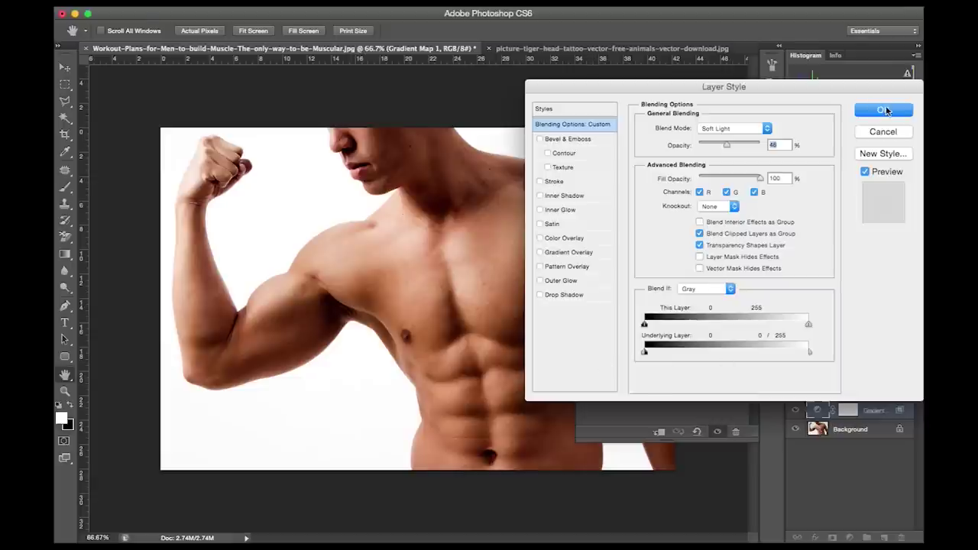
left_click(883, 111)
Compare the photo with and without the gradient map.
left_click(795, 411)
left_click(796, 411)
left_click(795, 411)
left_click(796, 411)
left_click(735, 197)
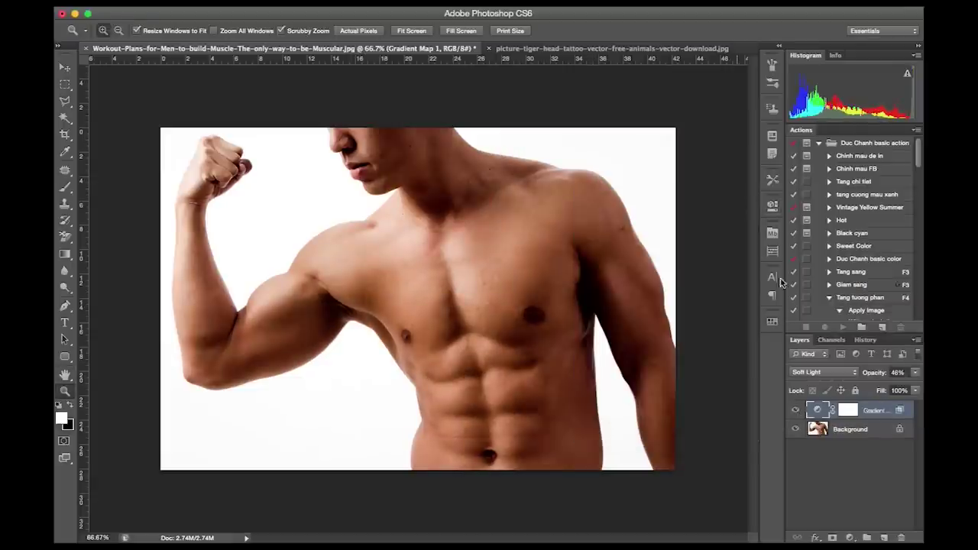
Add a Channel Mixer layer and try the Blue Filter, Infrared and Green Filter black-and-white presets.
left_click(849, 537)
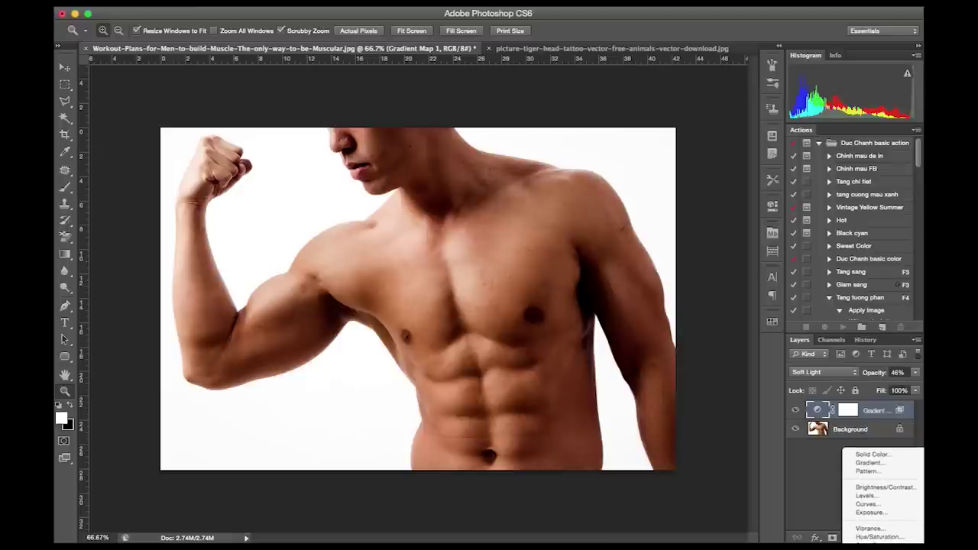
left_click(878, 546)
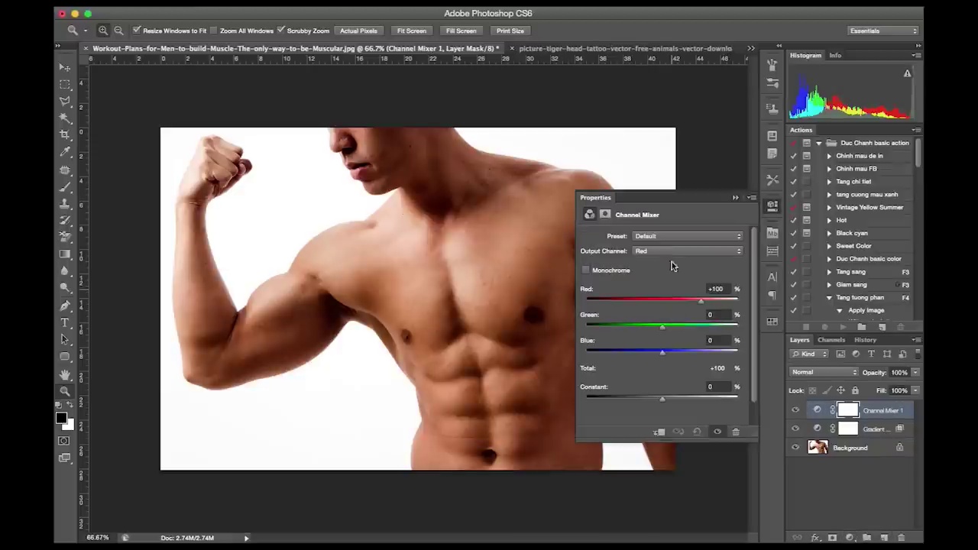
left_click(666, 237)
left_click(680, 264)
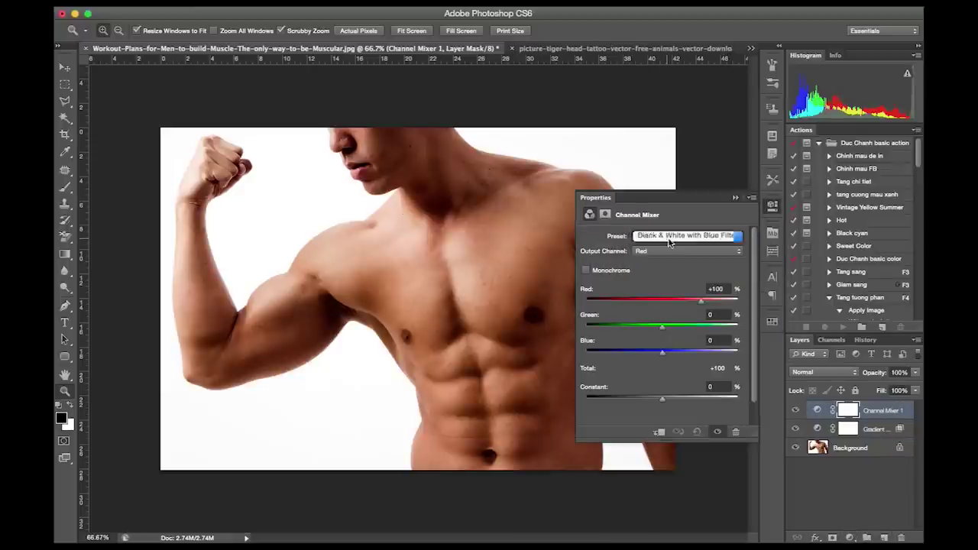
left_click(666, 237)
left_click(683, 227)
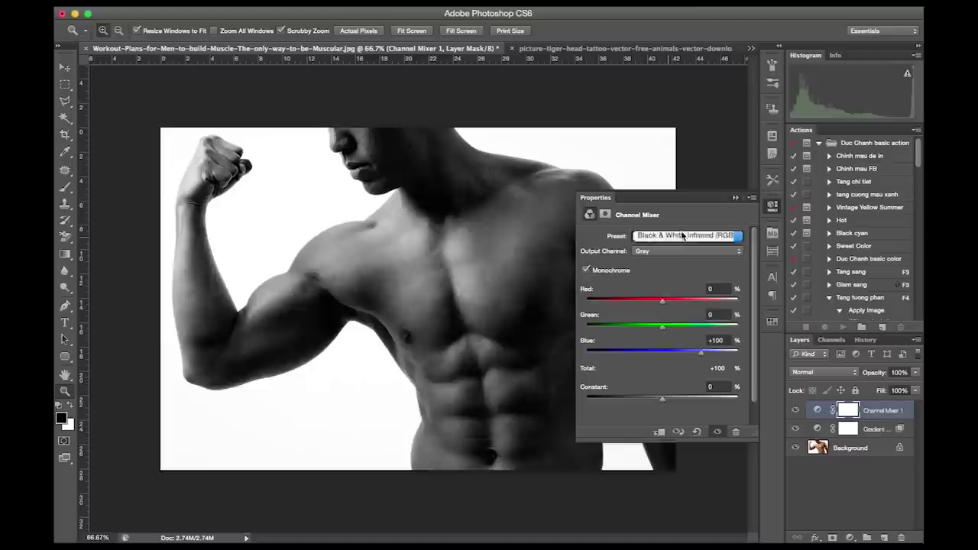
left_click(674, 238)
left_click(682, 257)
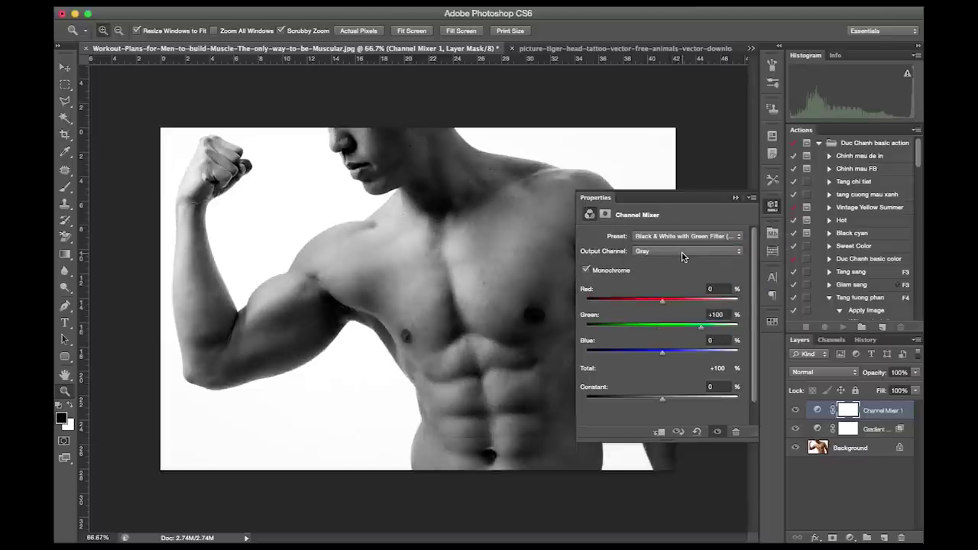
Try the Orange, Red, Blue and Green Filter presets, settling on Blue Filter.
left_click(679, 243)
left_click(682, 246)
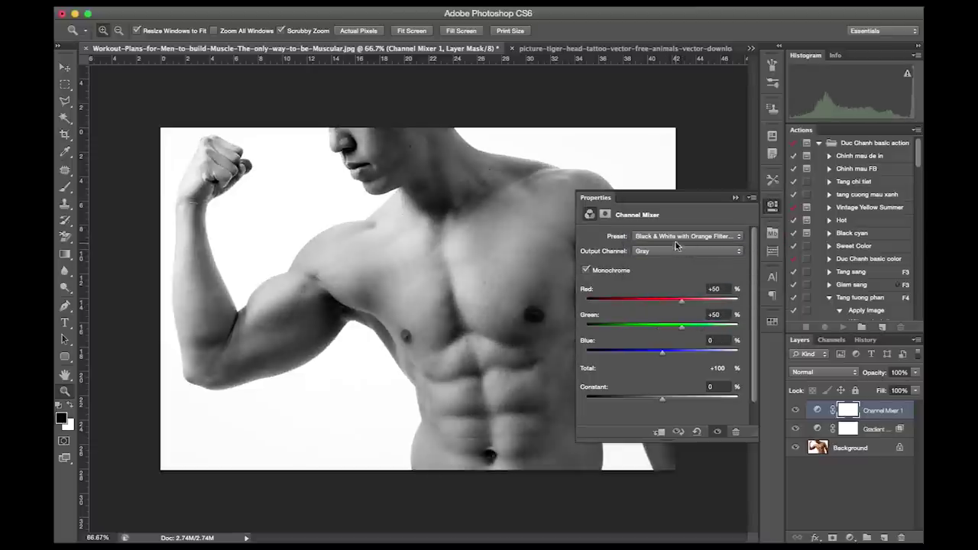
left_click(676, 241)
left_click(676, 245)
left_click(674, 237)
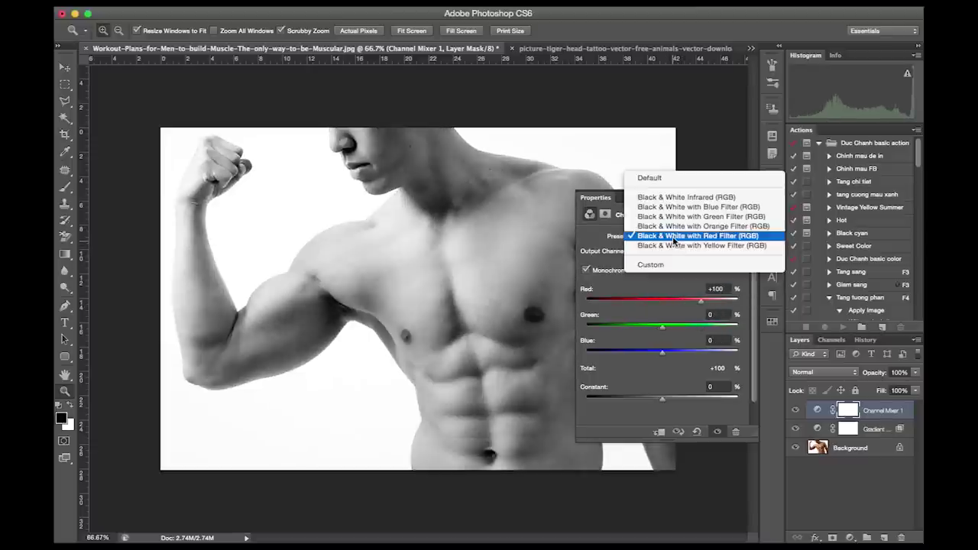
left_click(680, 207)
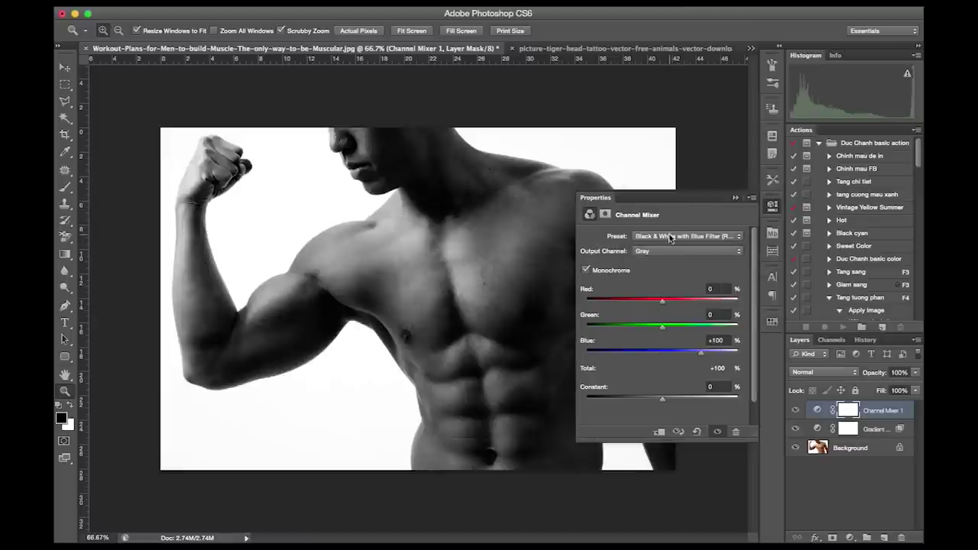
left_click(674, 238)
left_click(676, 245)
left_click(676, 237)
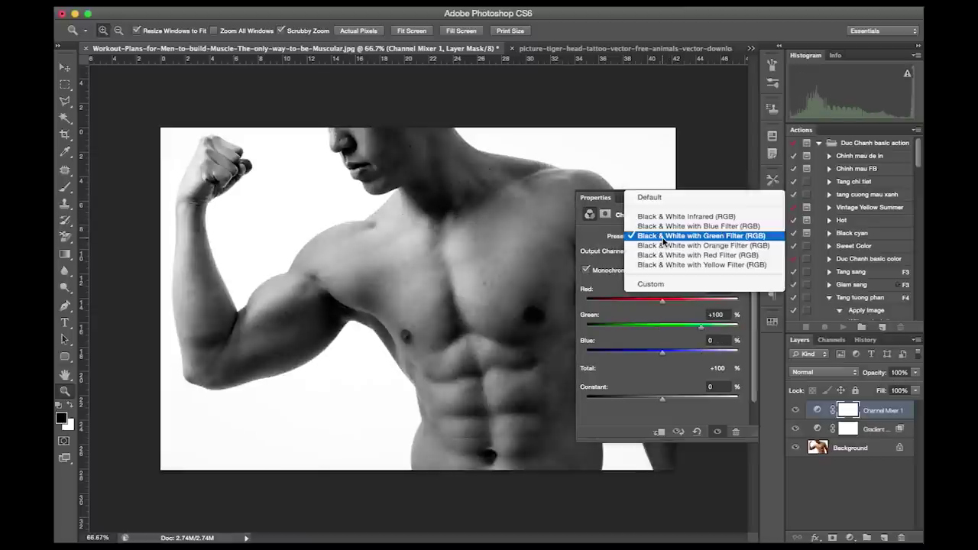
left_click(661, 228)
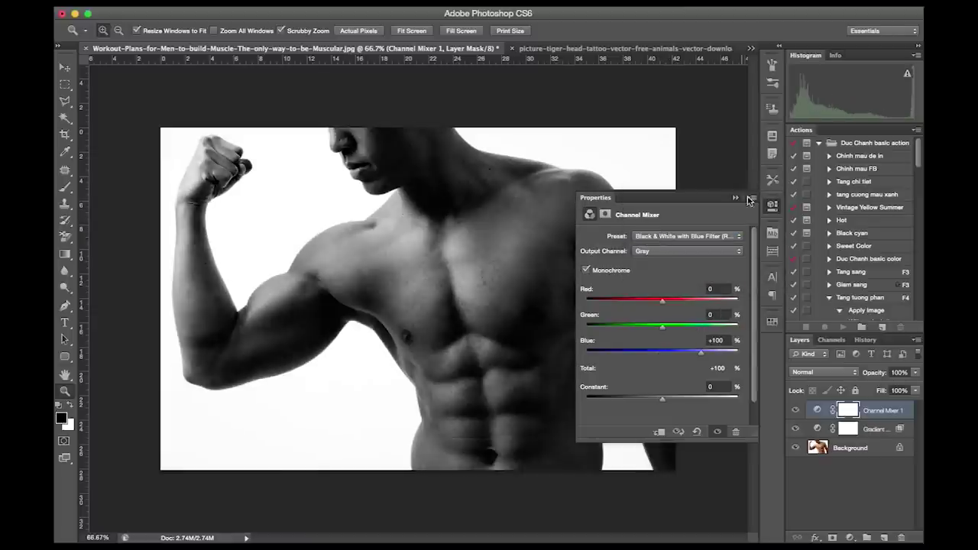
Fade the Channel Mixer to 15% opacity and switch it to the Green Filter preset.
left_click(735, 197)
left_click_drag(875, 372, 823, 387)
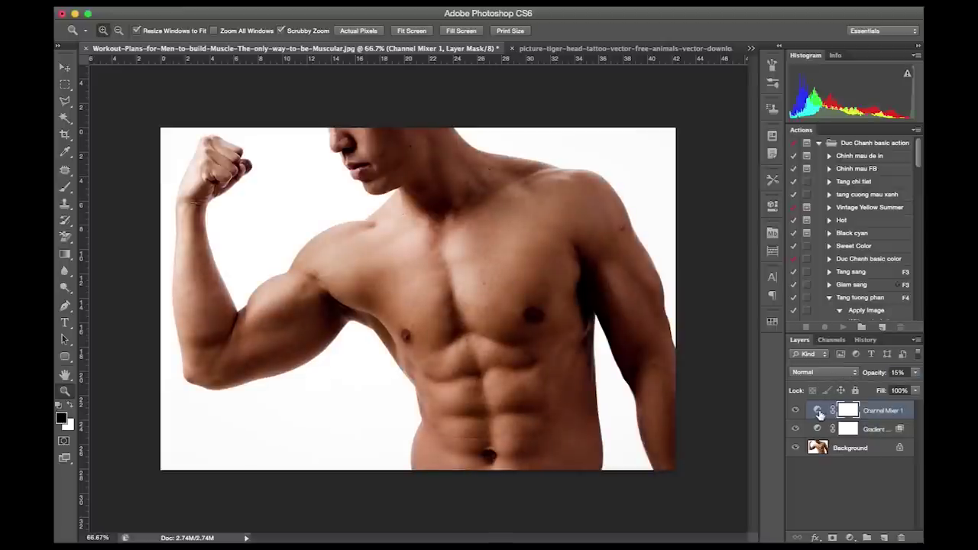
double_click(819, 414)
left_click(657, 240)
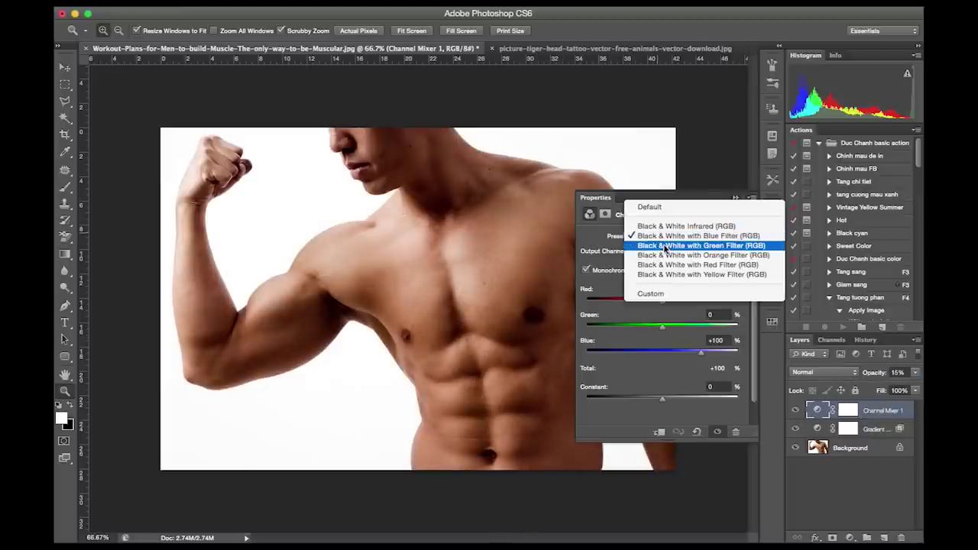
left_click(665, 245)
left_click(772, 205)
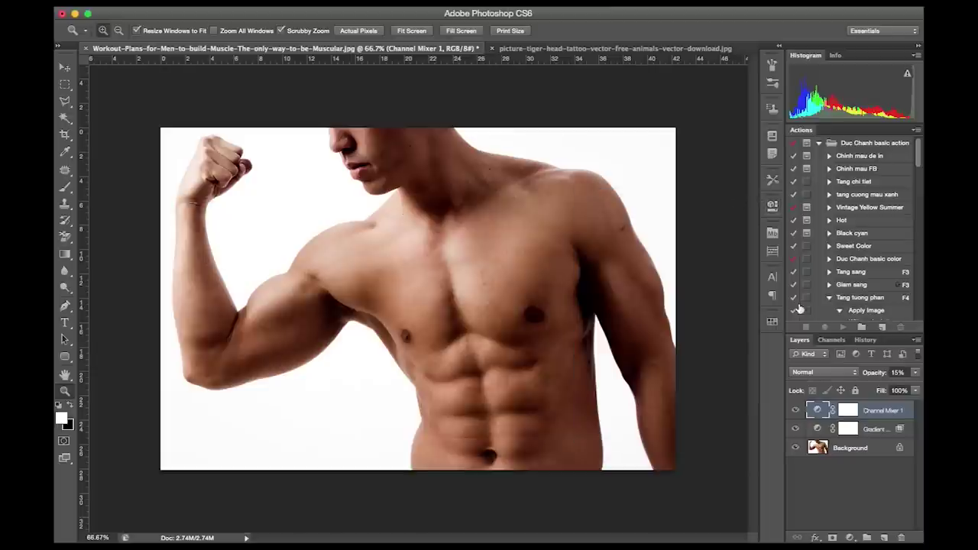
Compare the image with and without the Channel Mixer layer.
left_click(795, 413)
left_click(795, 413)
left_click(795, 412)
left_click(795, 413)
left_click(796, 411)
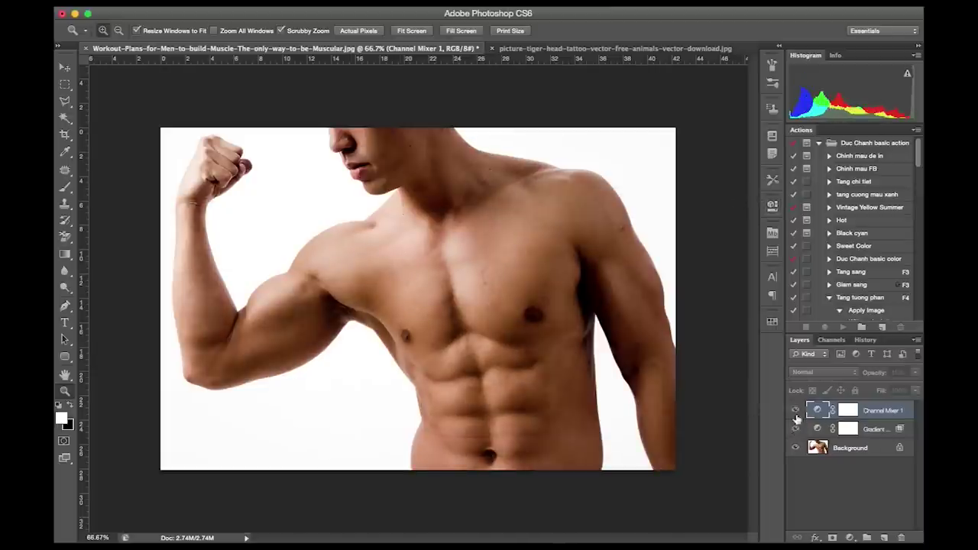
left_click(796, 411)
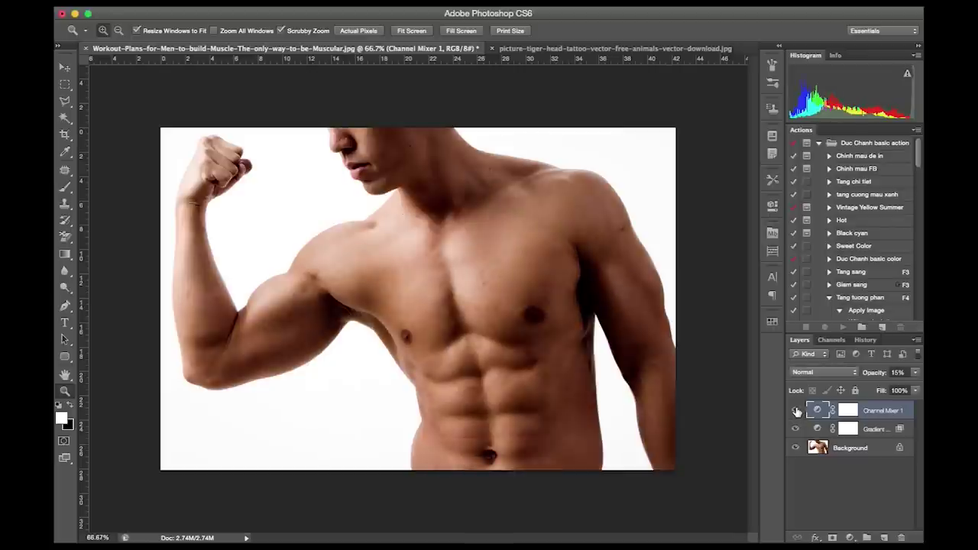
Undo an unwanted Brightness/Contrast layer and add Curves lifting the midpoint from 176 to 196.
left_click(849, 537)
left_click(823, 460)
left_click(738, 200)
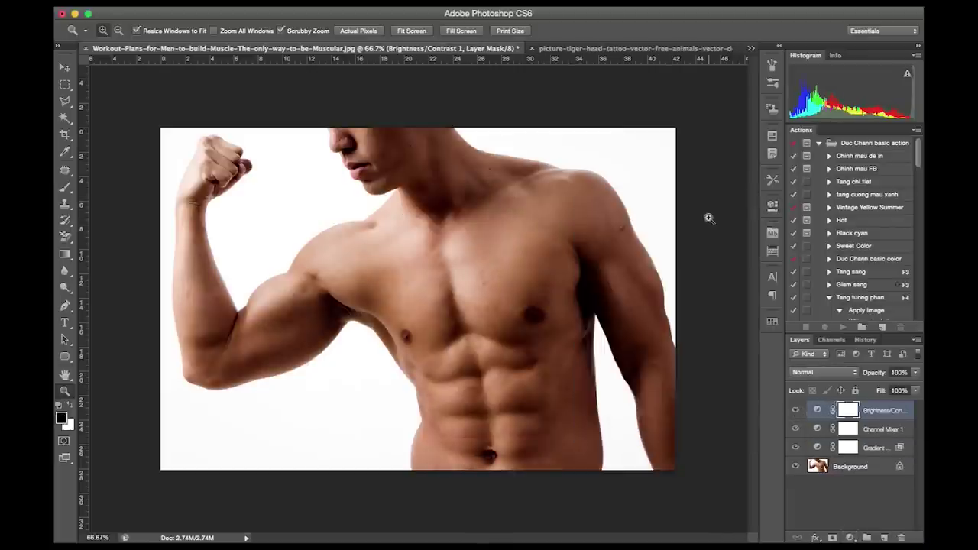
key("ctrl+z")
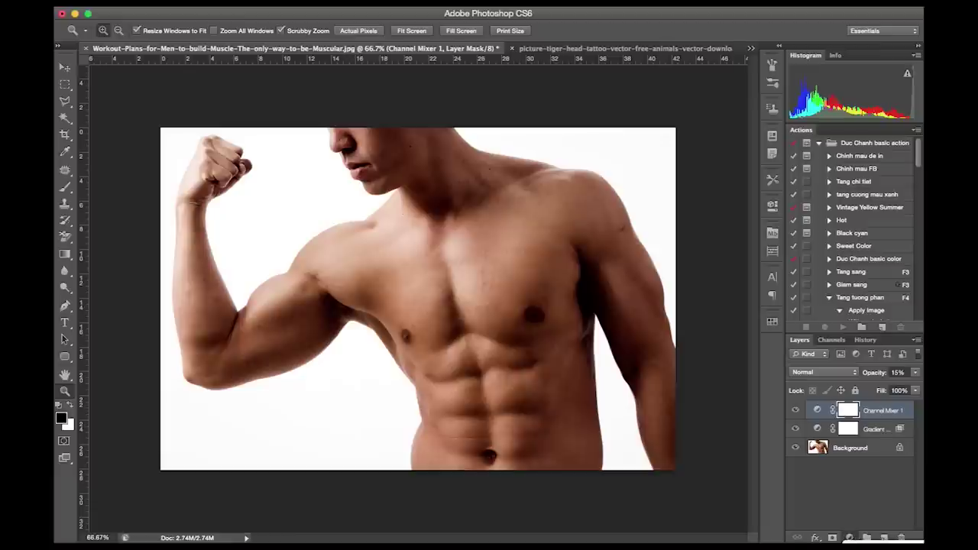
left_click(849, 537)
left_click(871, 513)
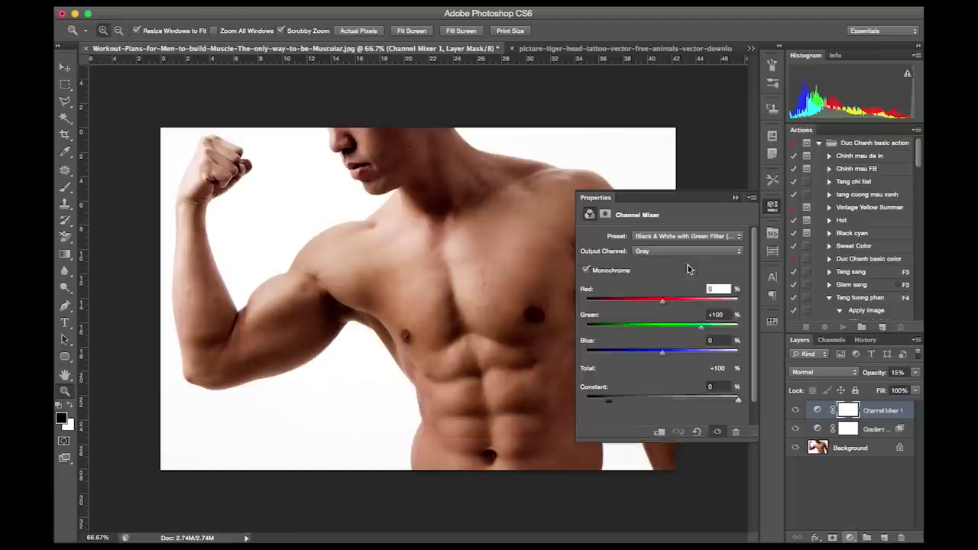
mouse_move(669, 334)
left_mouse_down()
mouse_move(667, 321)
mouse_move(698, 294)
left_mouse_up()
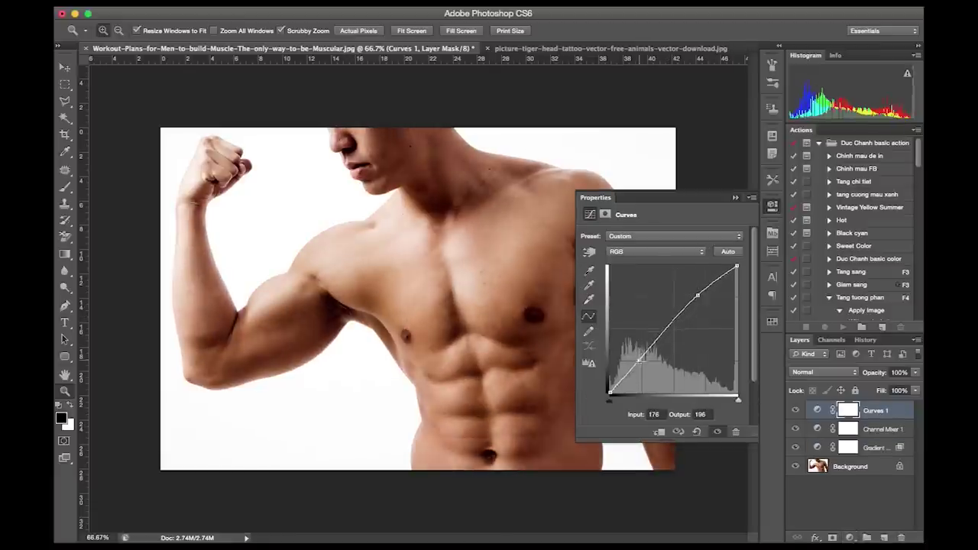
Pull the Curves shadows down into an S-curve and blend the layer in Luminosity mode.
left_click_drag(641, 357, 640, 367)
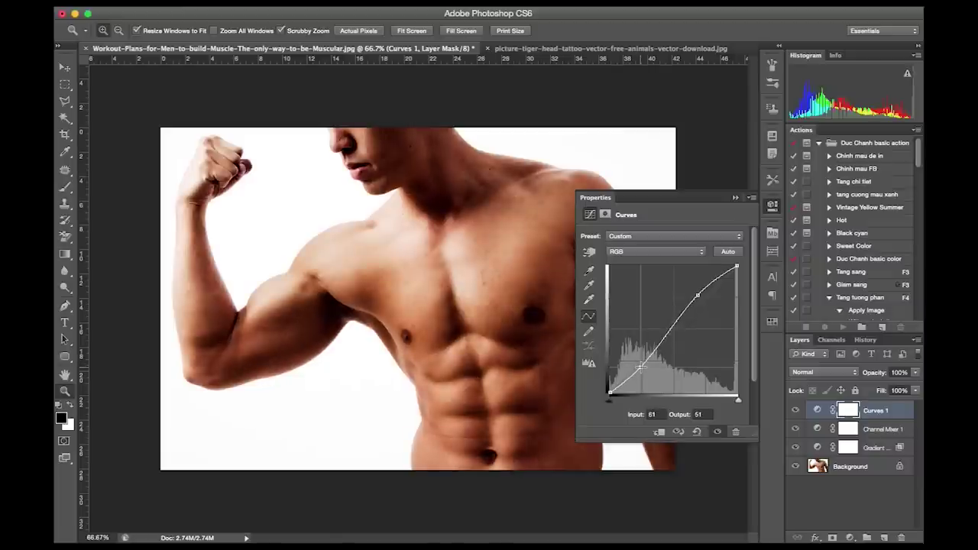
left_click(736, 199)
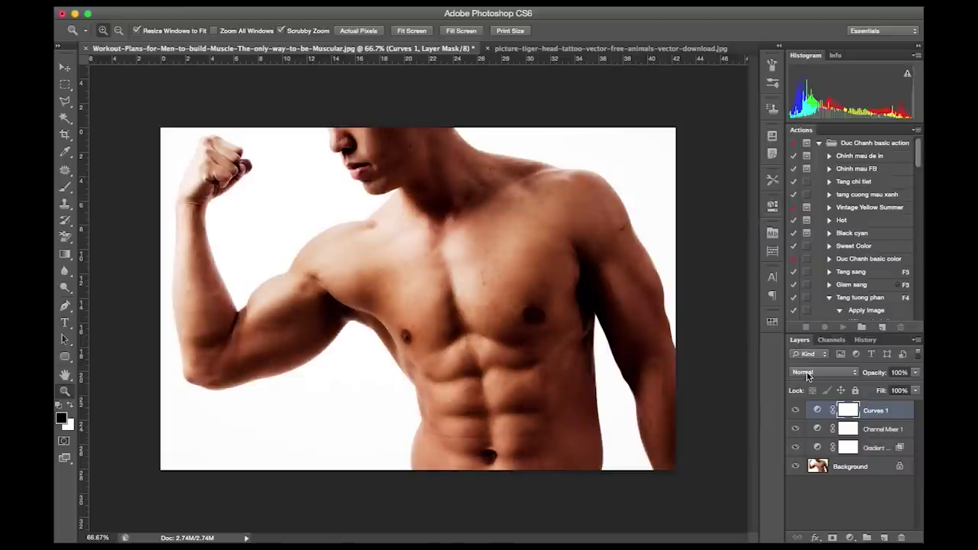
left_click(807, 374)
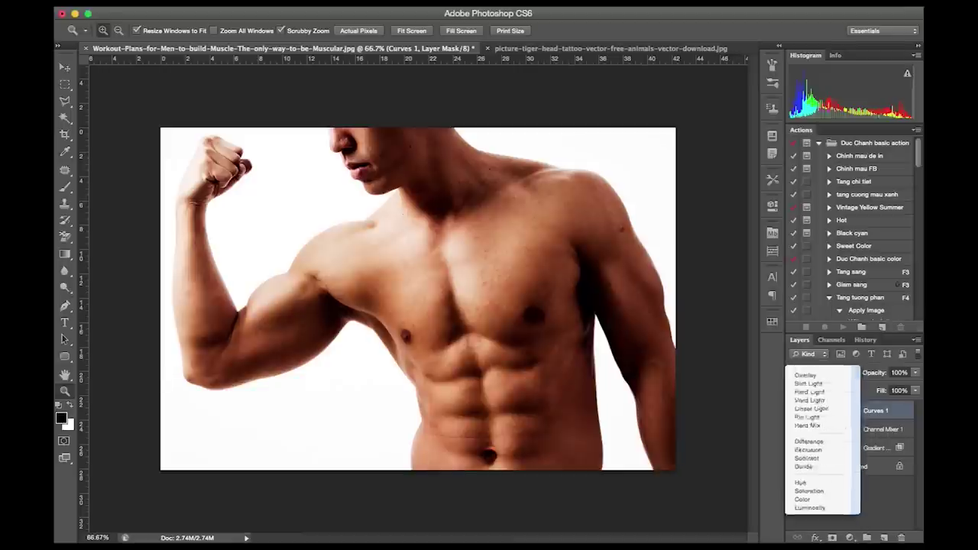
left_click(808, 527)
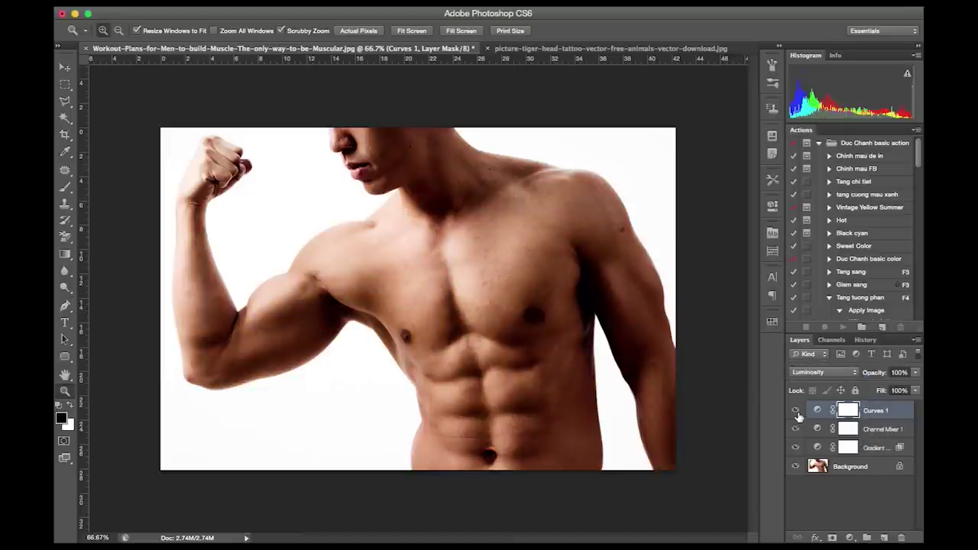
Compare the image with and without Curves, then select the three adjustment layers.
left_click(795, 410)
left_click(795, 411)
left_click(795, 410)
left_click(795, 410)
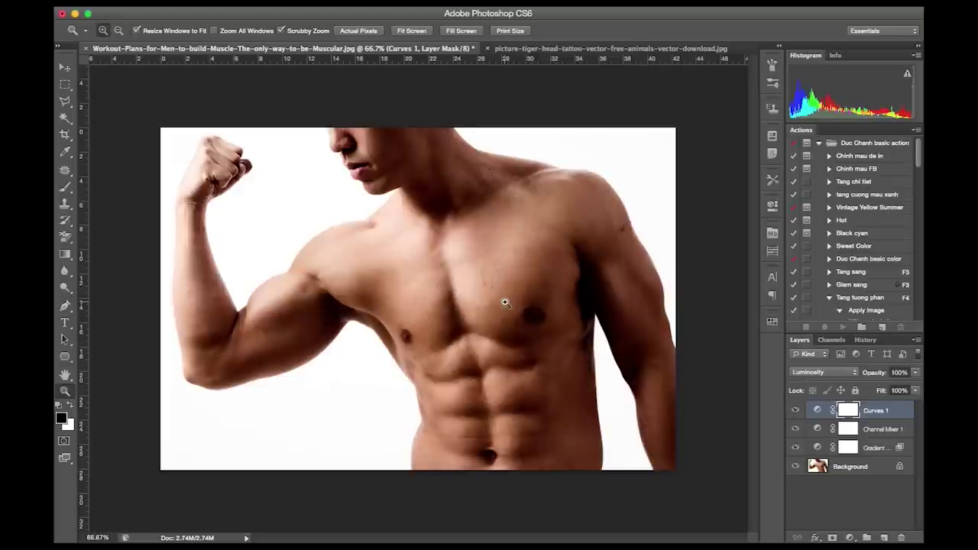
left_click(871, 452, "shift")
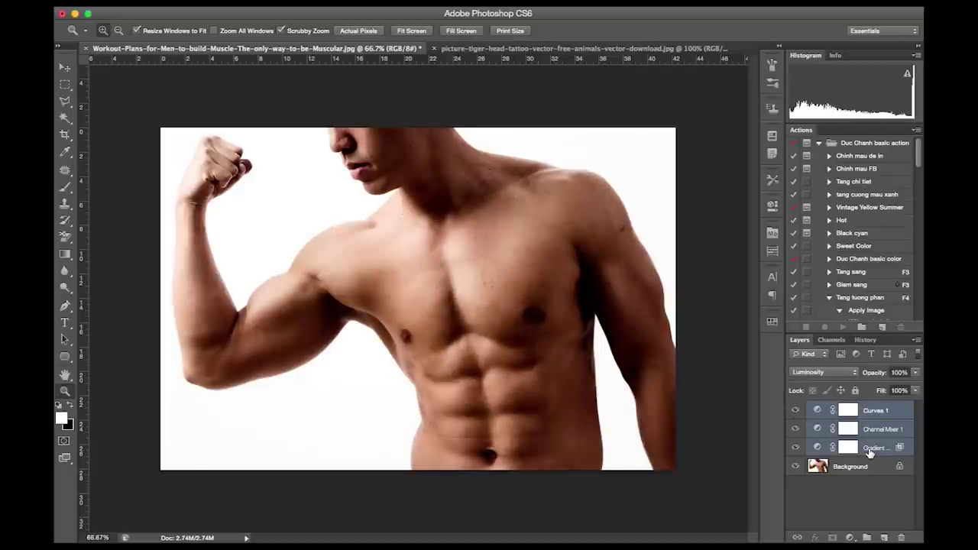
Group the Curves, Channel Mixer and Gradient Map layers into Group 1 and compare its effect.
key("ctrl+g")
left_click(795, 410)
left_click(796, 409)
left_click(795, 409)
left_click(795, 410)
left_click(795, 409)
left_click(795, 410)
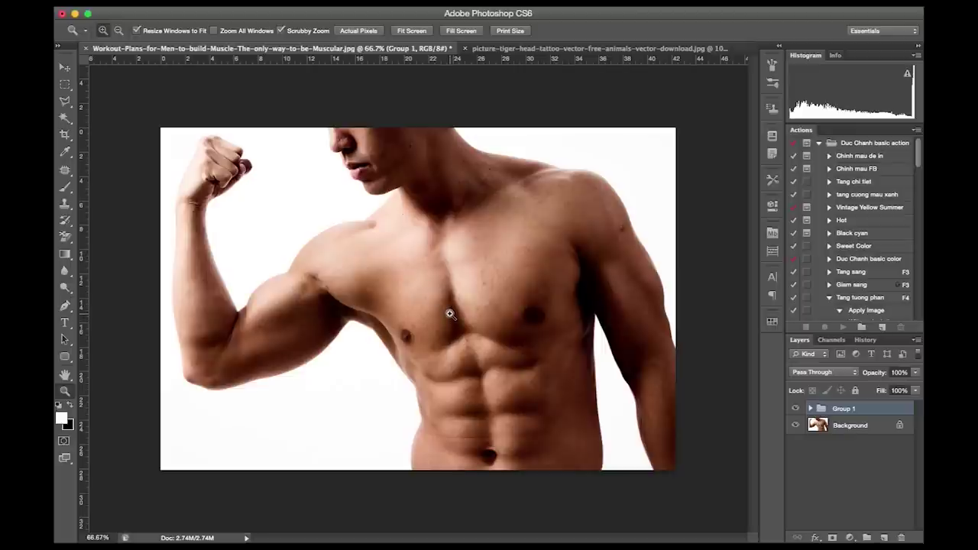
left_click(851, 538)
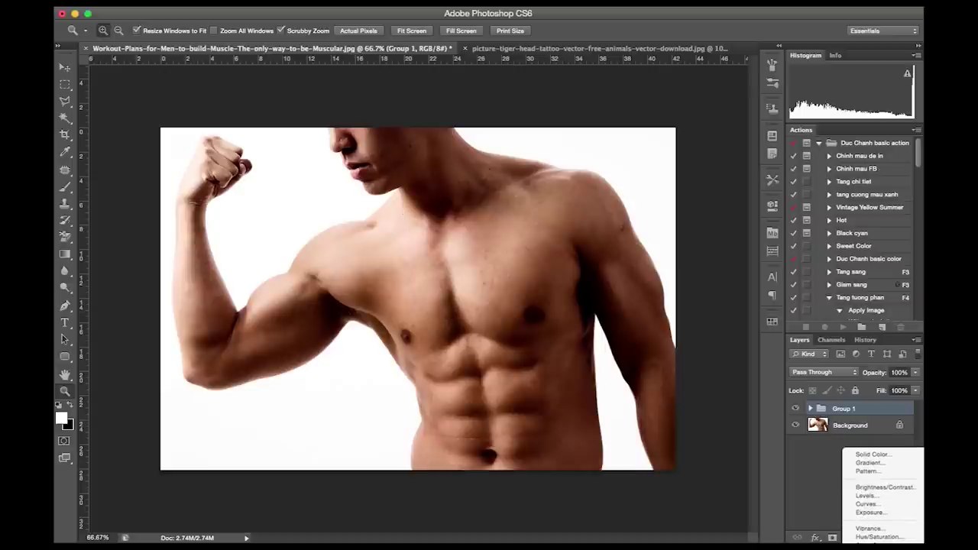
Add a Black & White layer with the Auto mix and a slightly lowered Reds value.
left_click(874, 542)
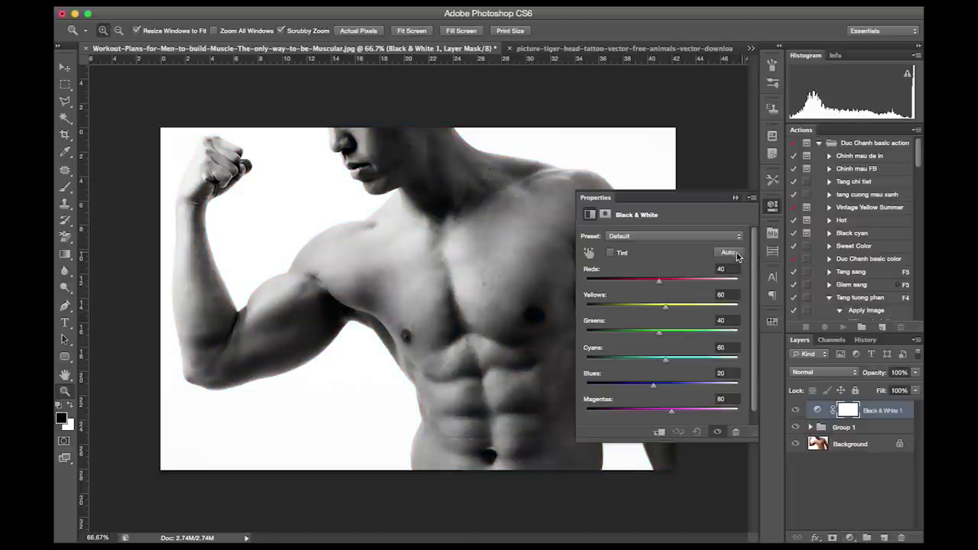
left_click(729, 253)
mouse_move(653, 283)
left_mouse_down()
mouse_move(635, 286)
mouse_move(653, 286)
left_mouse_up()
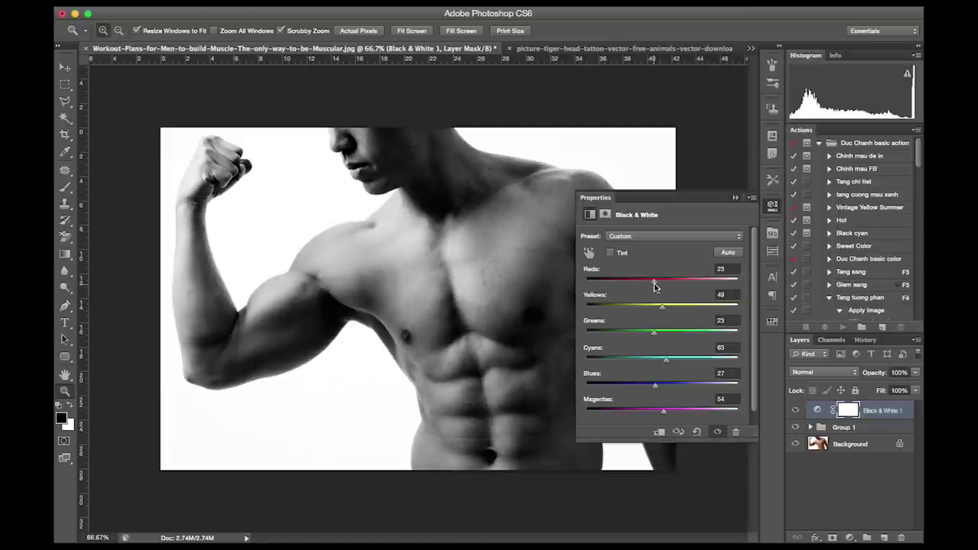
left_click(736, 197)
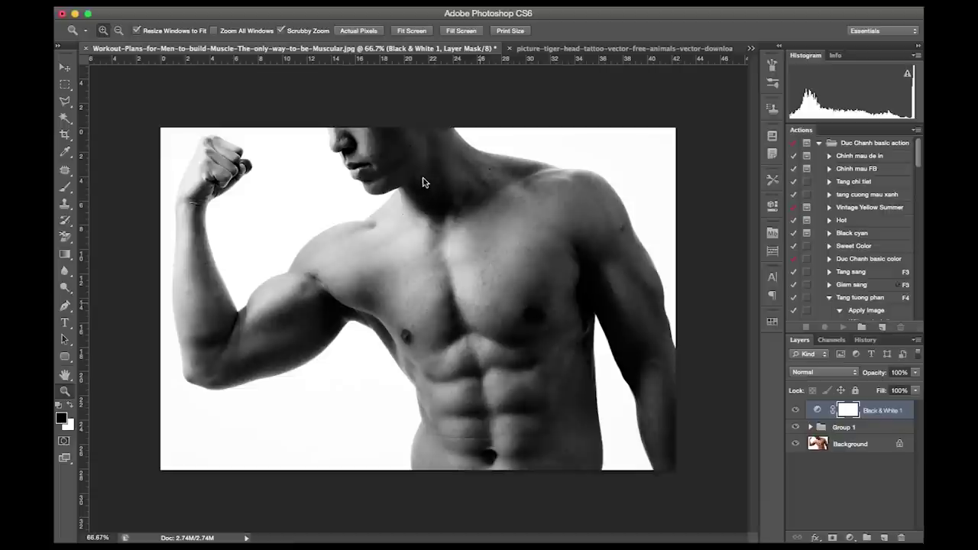
key("ctrl+shift+s")
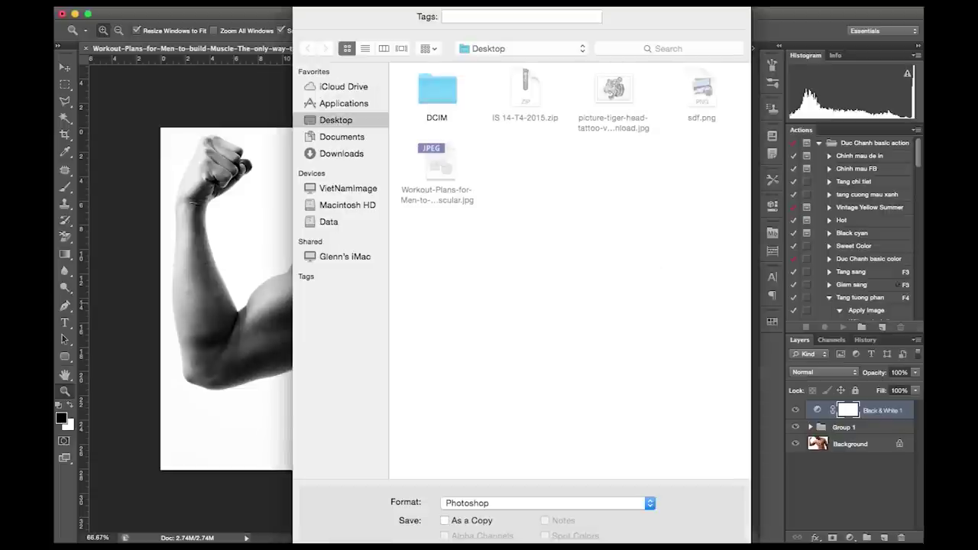
Save as displace.psd in Photoshop format, then delete the Black & White layer.
left_click_drag(517, 113, 516, 63)
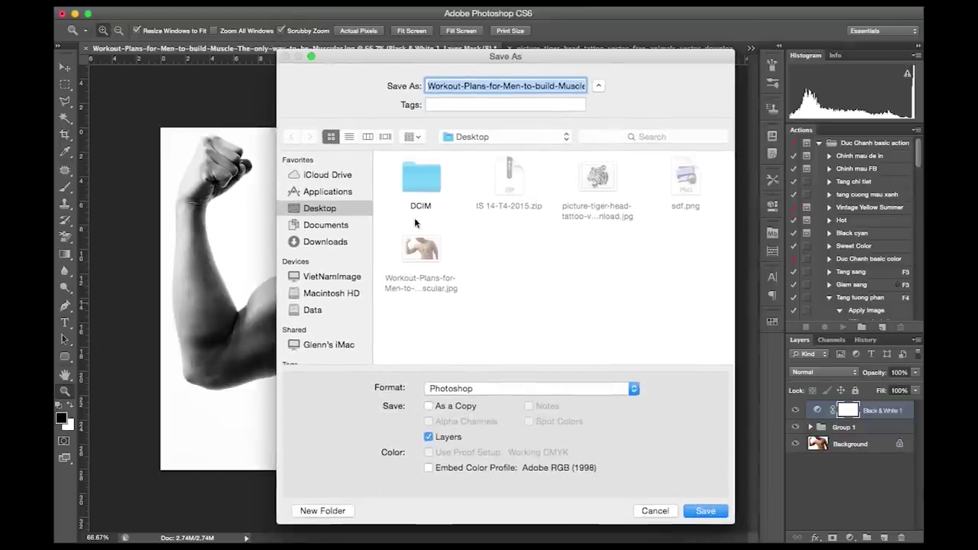
left_click(483, 391)
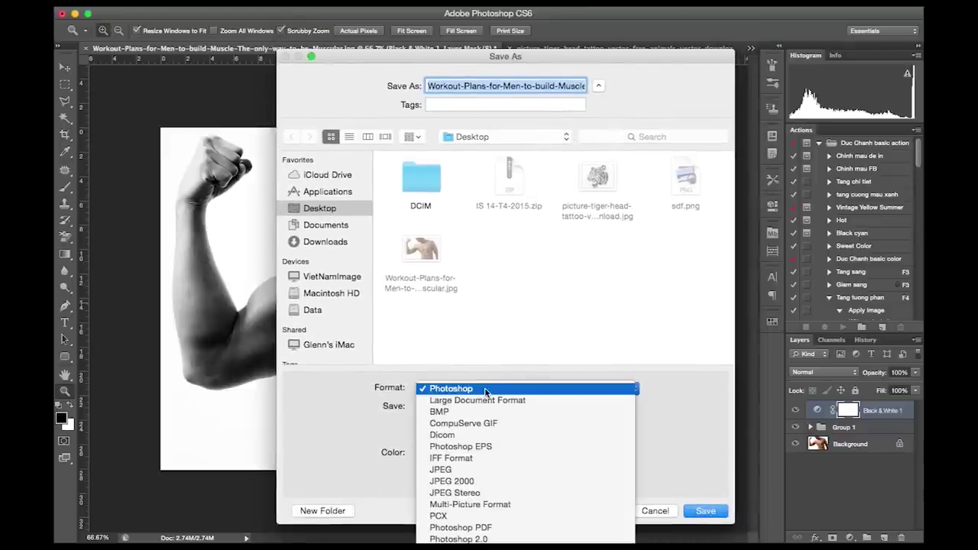
left_click(482, 392)
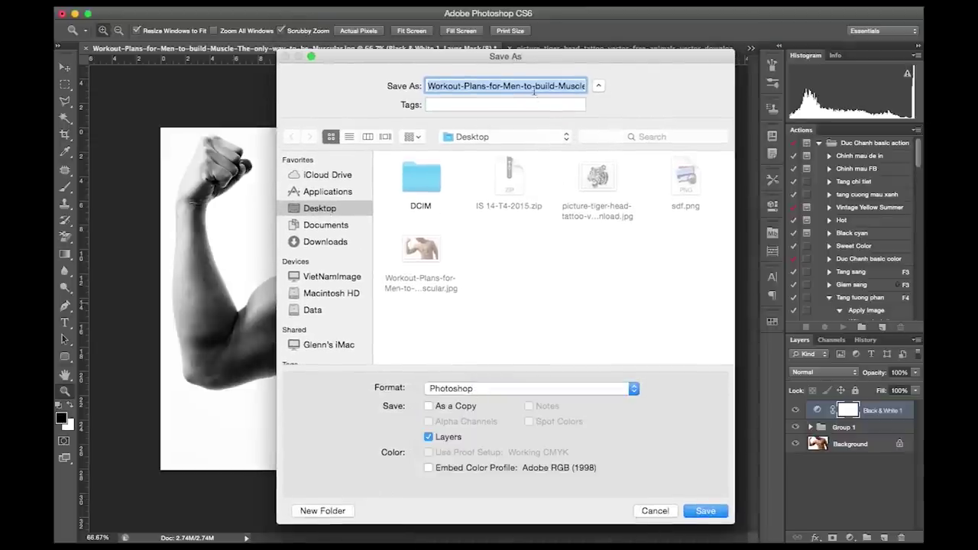
type("dis")
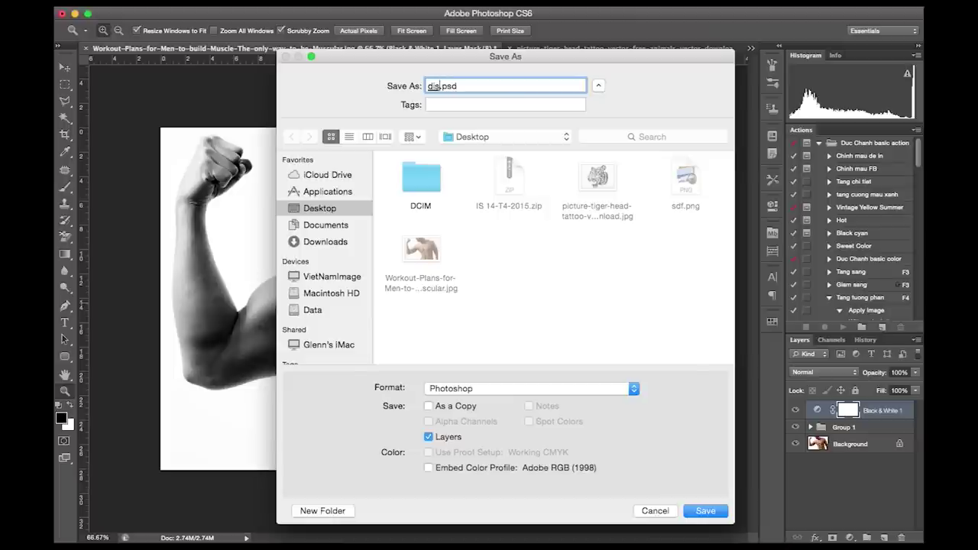
type("place")
left_click(705, 514)
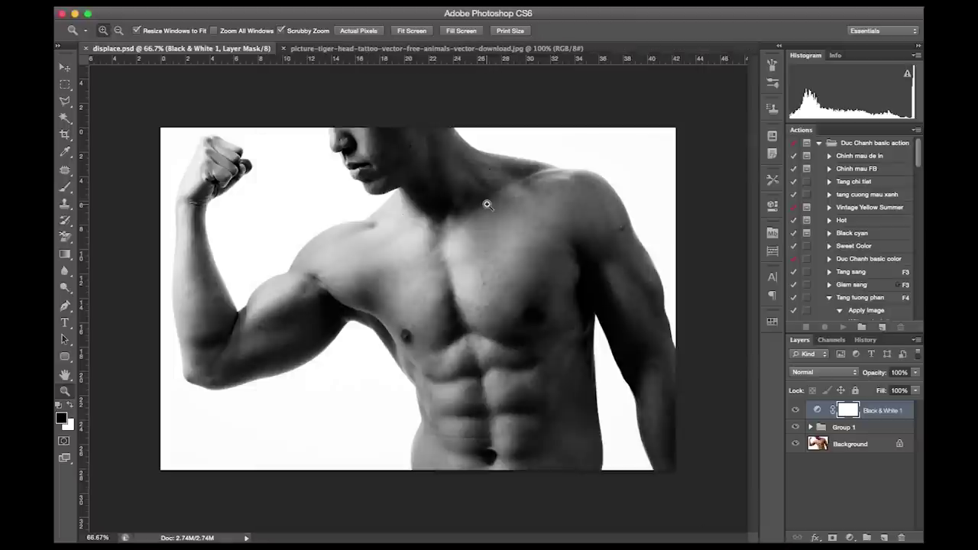
key("Delete")
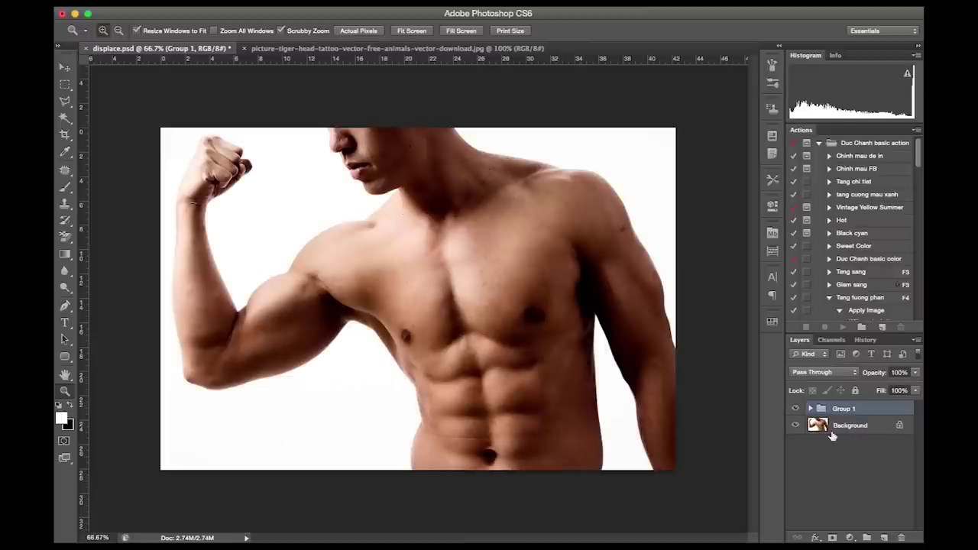
Paste the tiger tattoo image into displace.psd as Layer 1 and move it onto the chest.
left_click(373, 48)
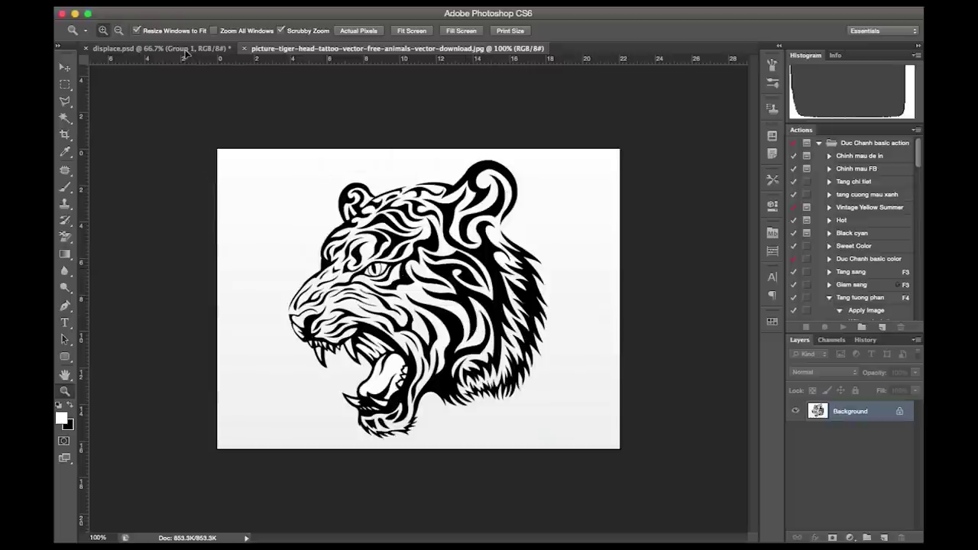
left_click(188, 51)
key("ctrl+v")
left_click_drag(473, 316, 562, 372)
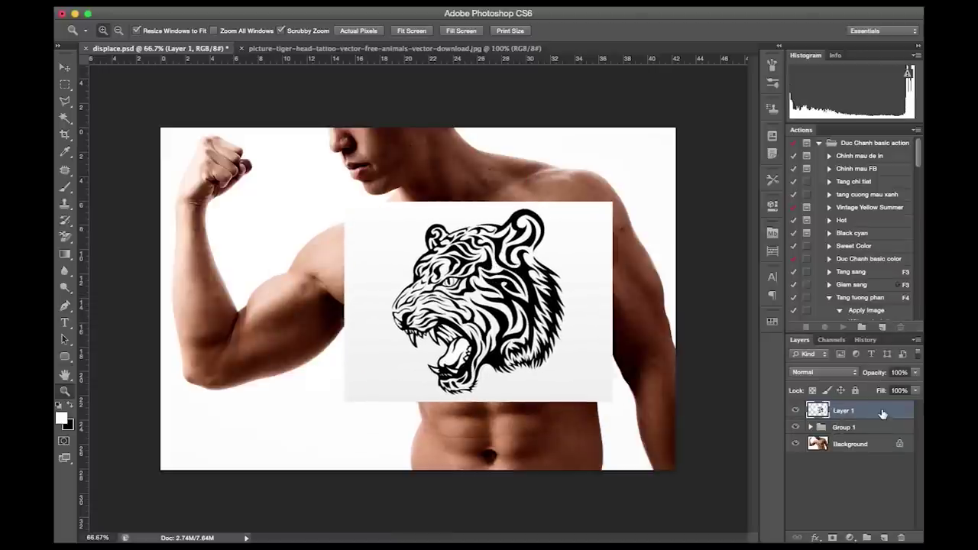
double_click(880, 411)
left_click(860, 133)
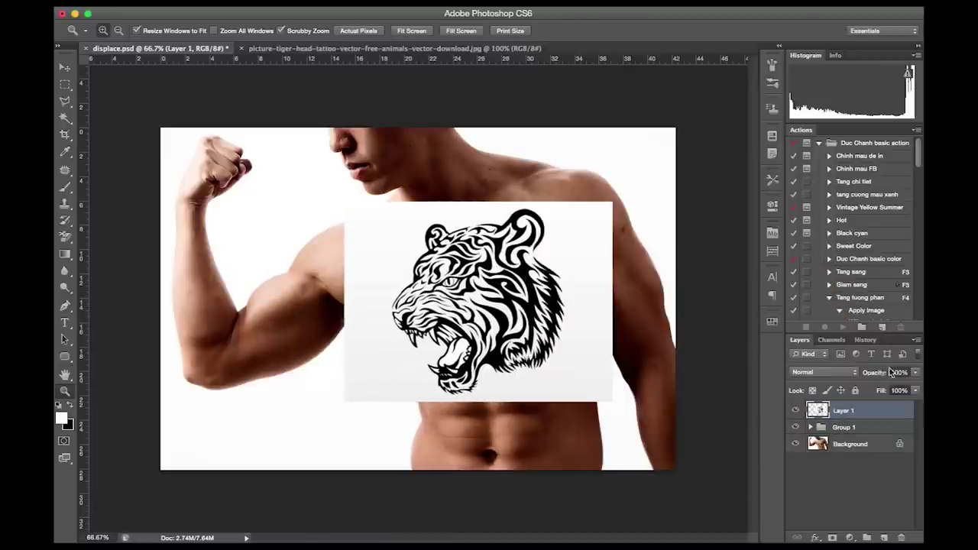
Open Layer 1's blending options and move the Layer Style dialog into view.
right_click(879, 420)
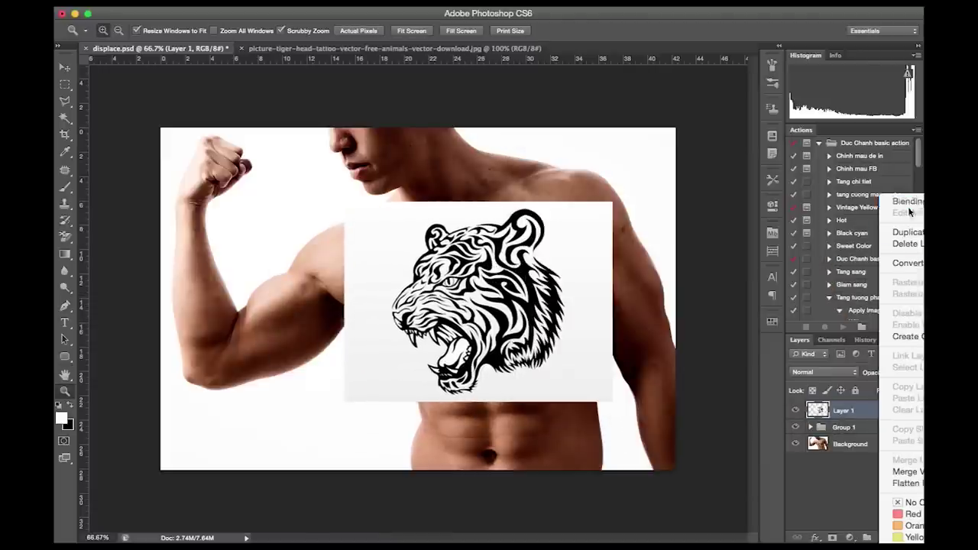
left_click(907, 202)
left_click_drag(683, 94, 680, 56)
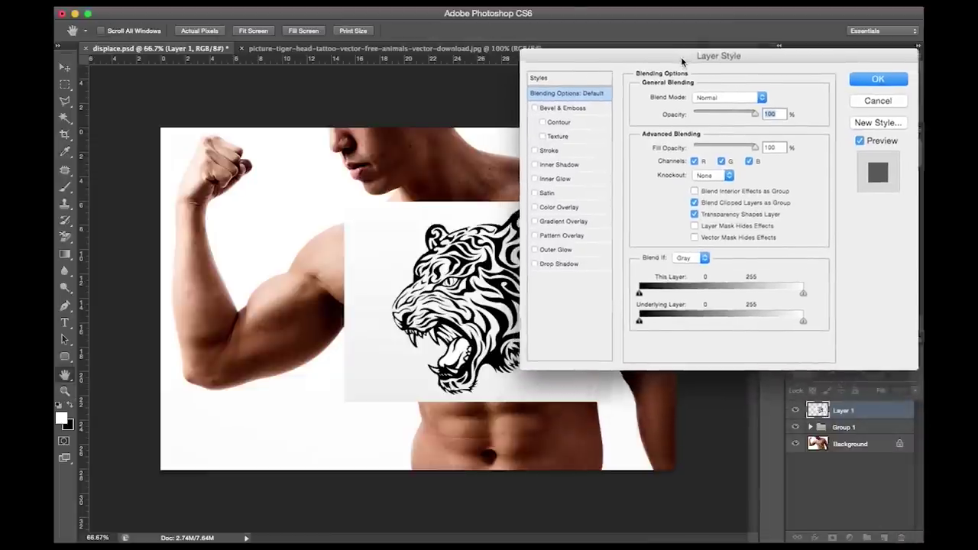
left_click_drag(694, 64, 728, 36)
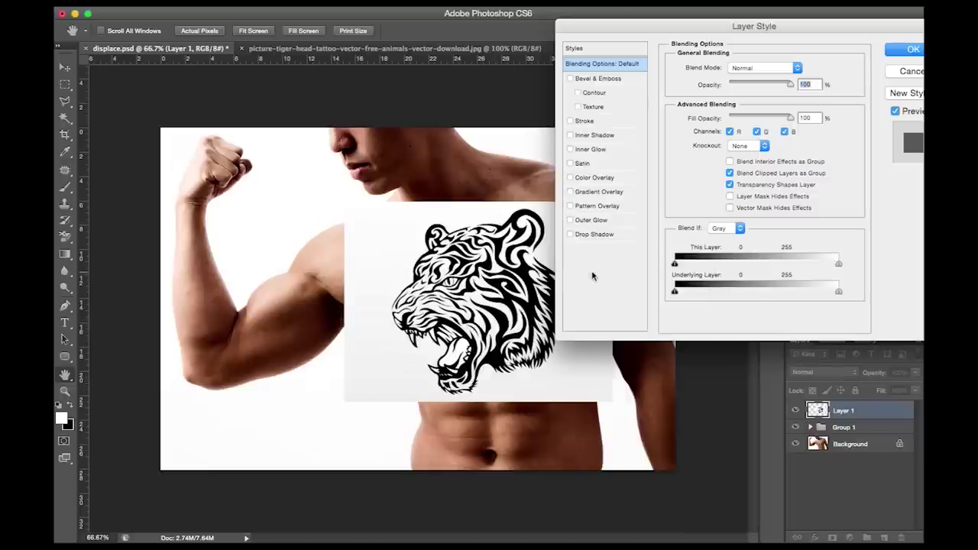
mouse_move(685, 38)
left_mouse_down()
mouse_move(718, 48)
mouse_move(723, 38)
left_mouse_up()
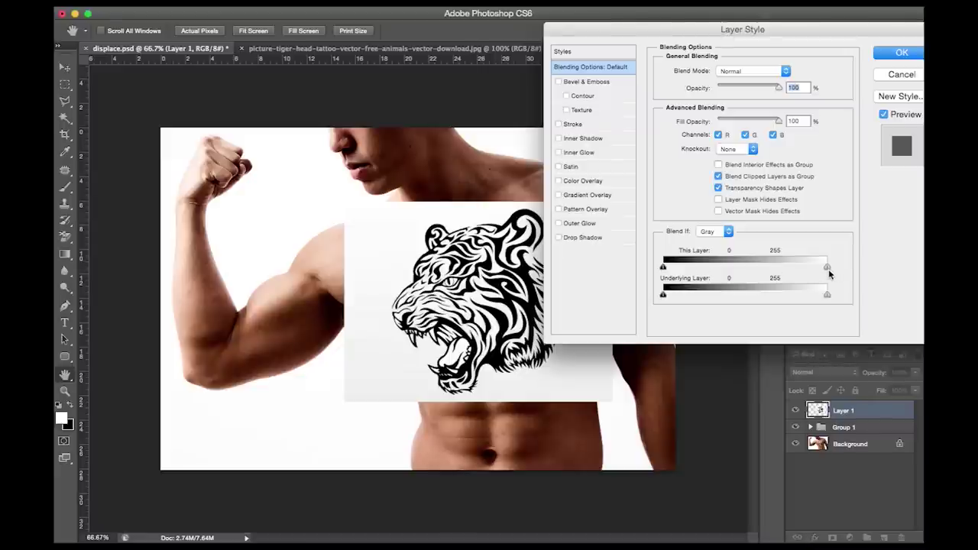
Alt-split This Layer's white Blend If slider to 139 to drop the white background, then apply.
left_click_drag(827, 267, 763, 268)
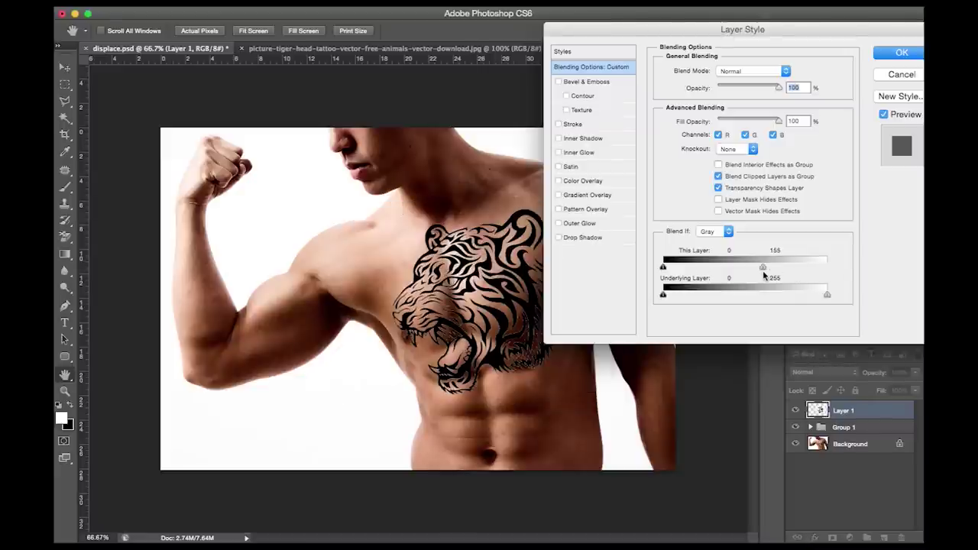
key("alt")
left_click_drag(762, 266, 657, 274)
left_click_drag(764, 269, 753, 271)
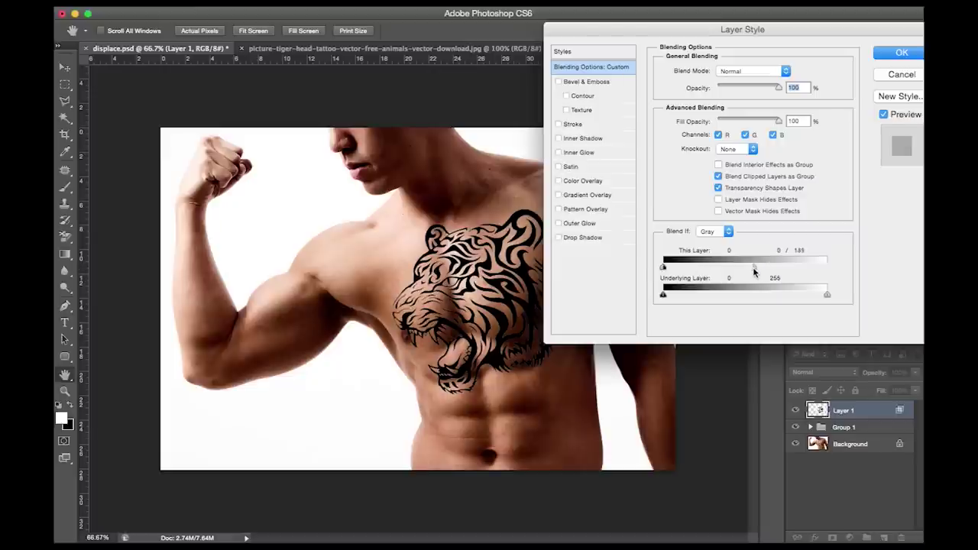
left_click(884, 115)
left_click(884, 115)
left_click(884, 114)
left_click(884, 115)
left_click(897, 53)
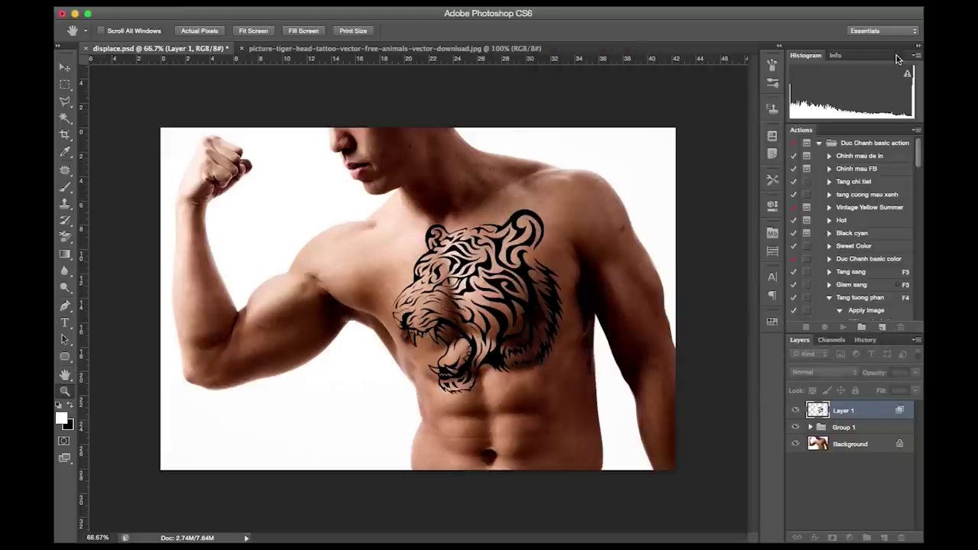
Zoom in on the chest, apply and commit a free transform to the tiger tattoo layer, then bring up the Filter menu.
key("z")
mouse_move(467, 299)
left_mouse_down()
mouse_move(499, 283)
mouse_move(483, 330)
mouse_move(485, 306)
left_mouse_up()
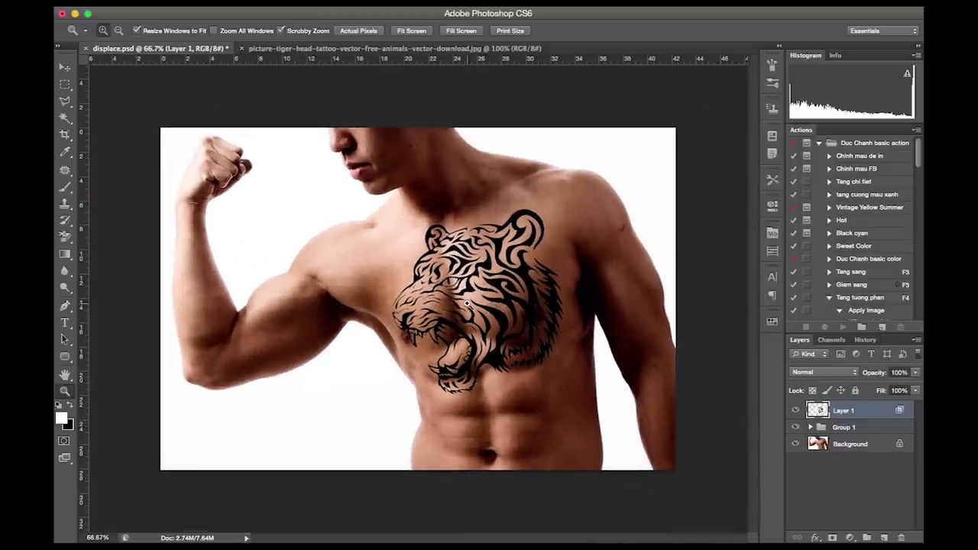
key("ctrl+t")
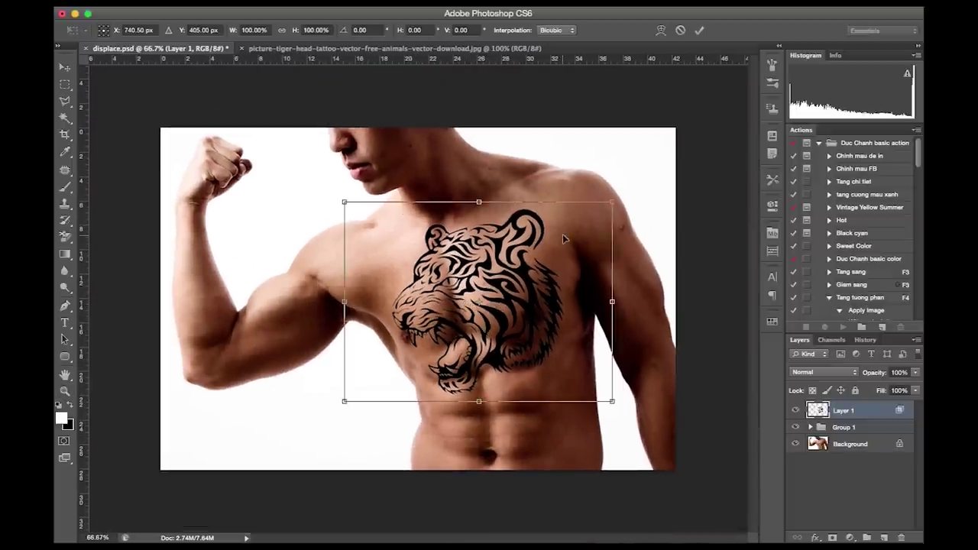
right_click(499, 263)
key("Return")
key("z")
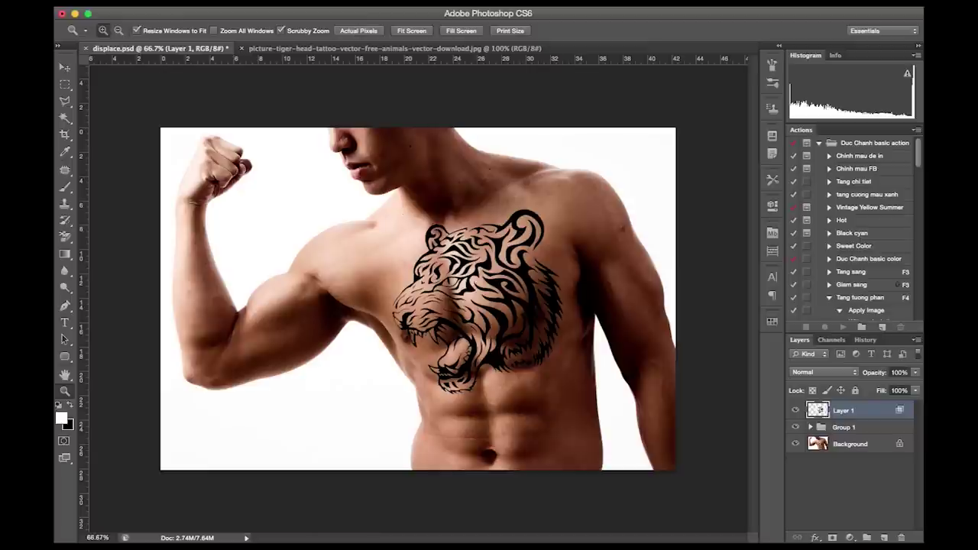
left_click(204, 3)
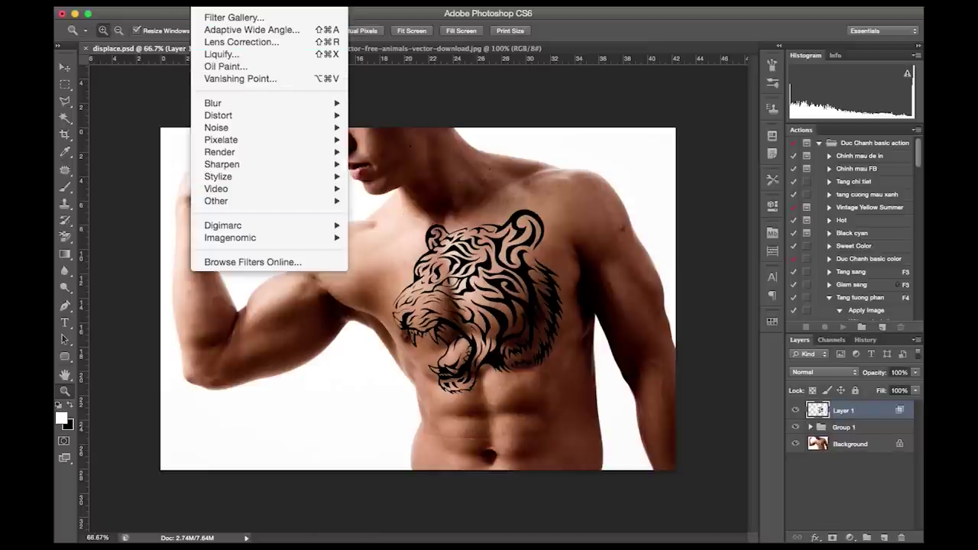
mouse_move(221, 140)
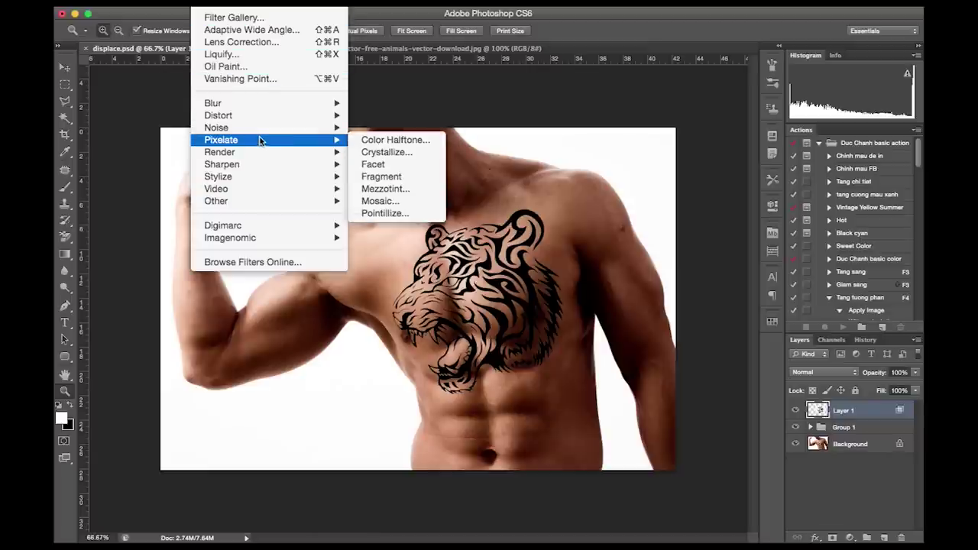
Apply Distort > Displace to the tattoo with horizontal and vertical scale 10 and Stretch To Fit.
mouse_move(219, 115)
left_click(415, 116)
left_click_drag(524, 135, 664, 136)
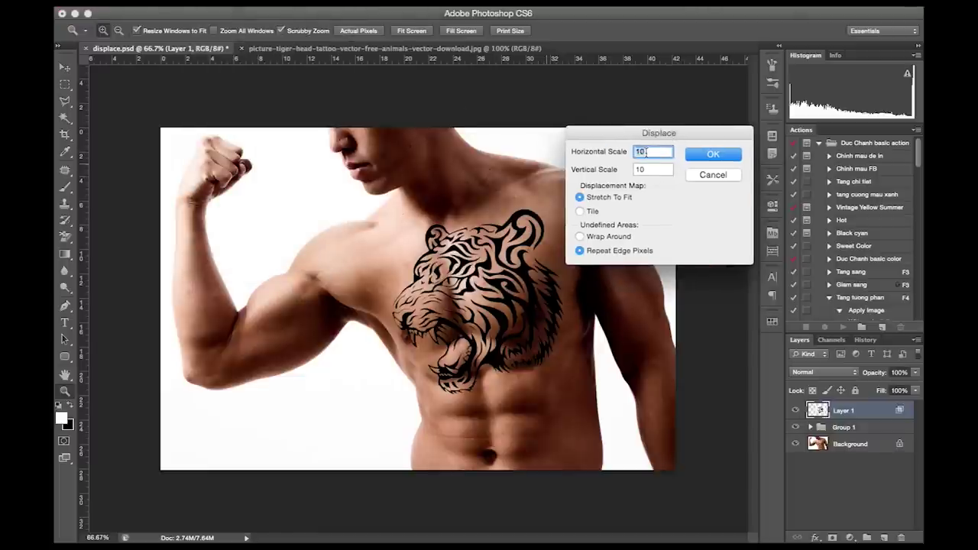
left_click(646, 152)
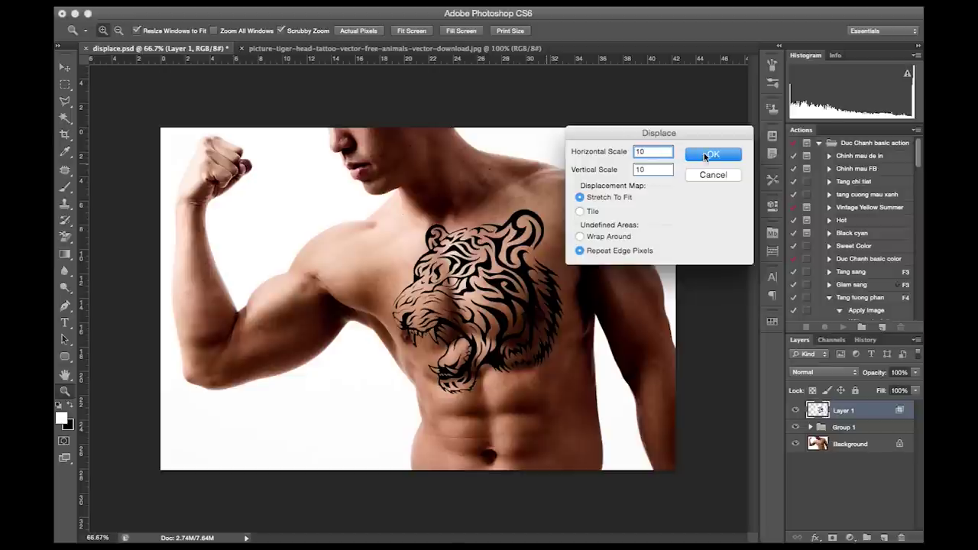
left_click(703, 153)
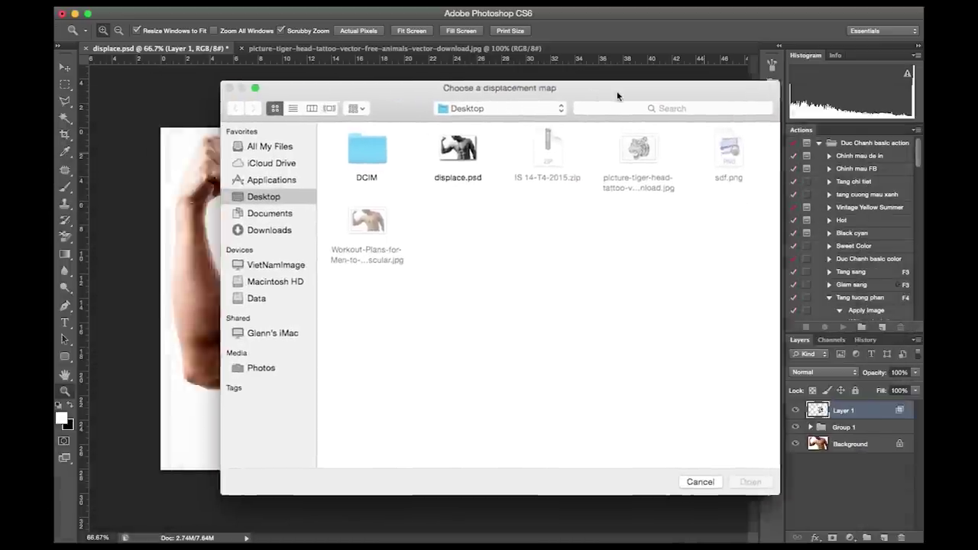
Load displace.psd from the Desktop as the displacement map and zoom to inspect the warped tattoo.
left_click_drag(481, 93, 655, 96)
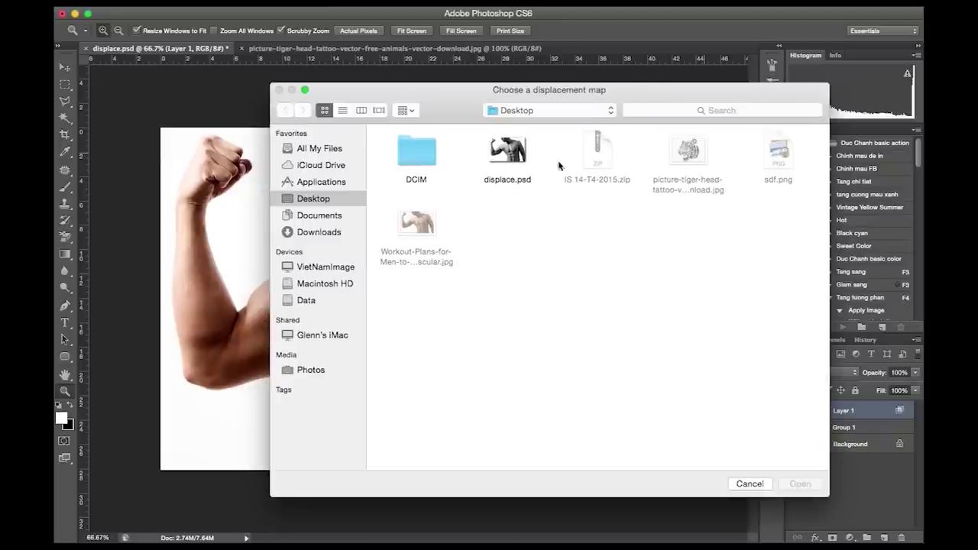
left_click_drag(544, 90, 619, 118)
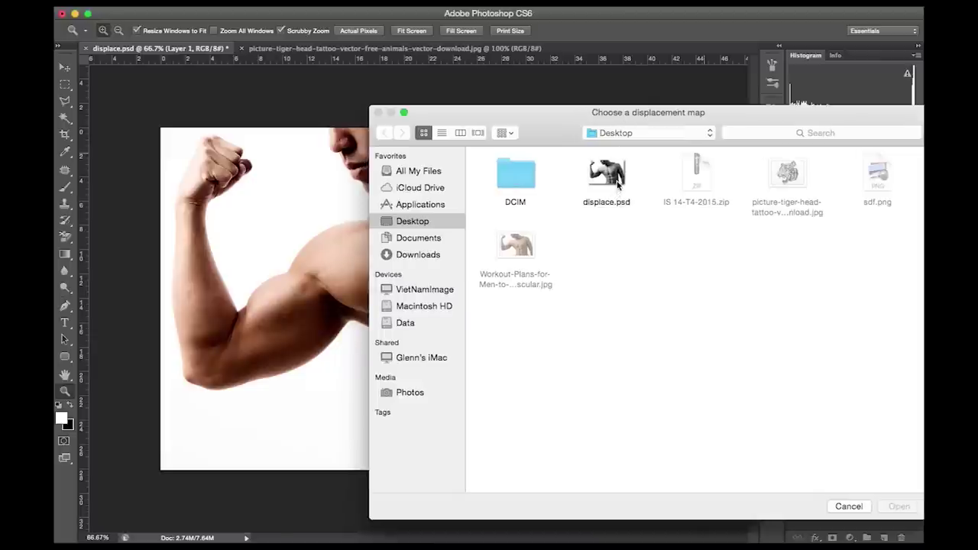
left_click_drag(657, 120, 639, 109)
left_click(596, 162)
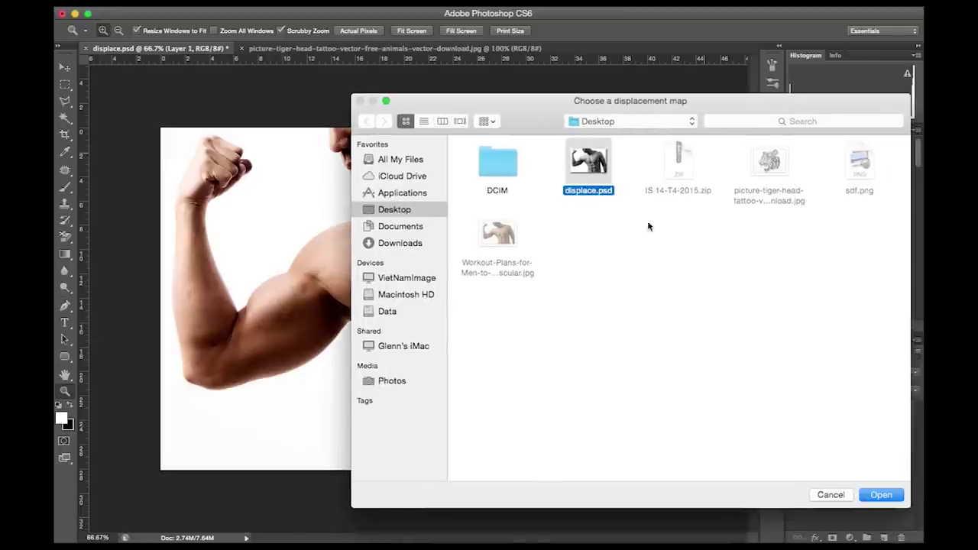
left_click(866, 496)
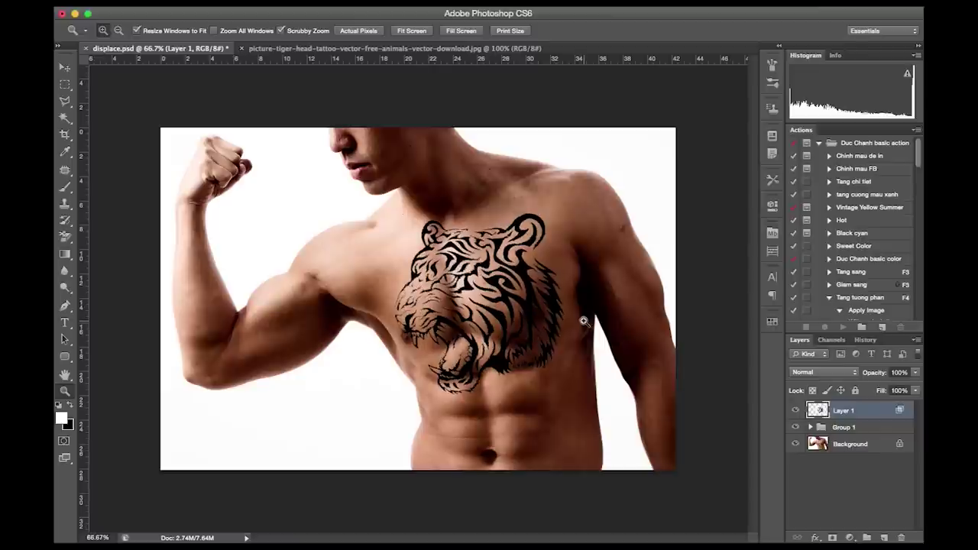
left_click(483, 318)
left_click(482, 315)
left_click_drag(465, 288, 448, 297)
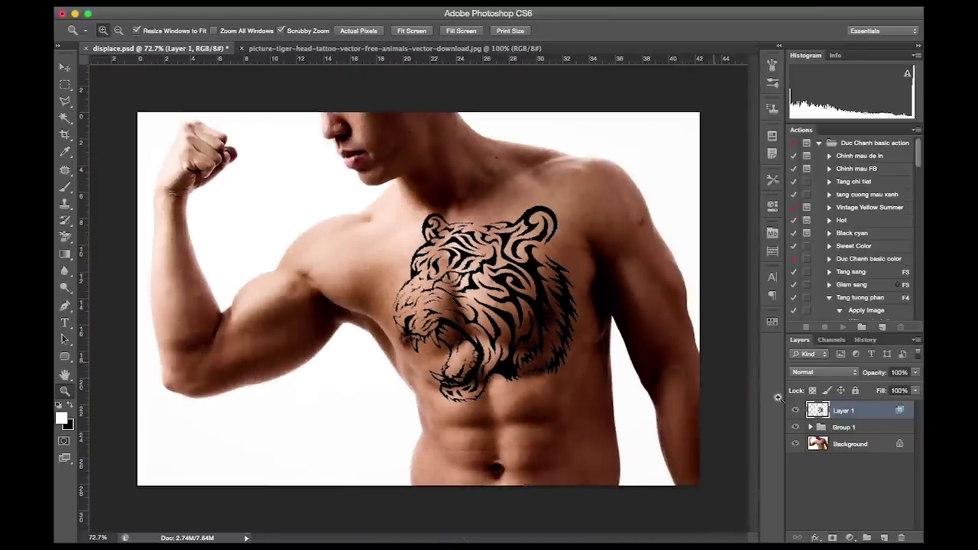
left_click(795, 410)
left_click(795, 410)
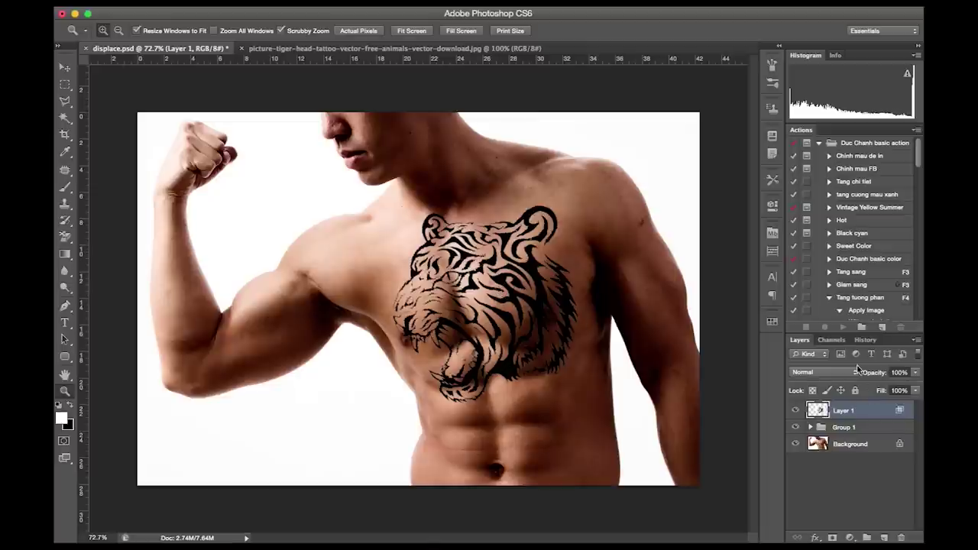
left_click(864, 339)
left_click(851, 509)
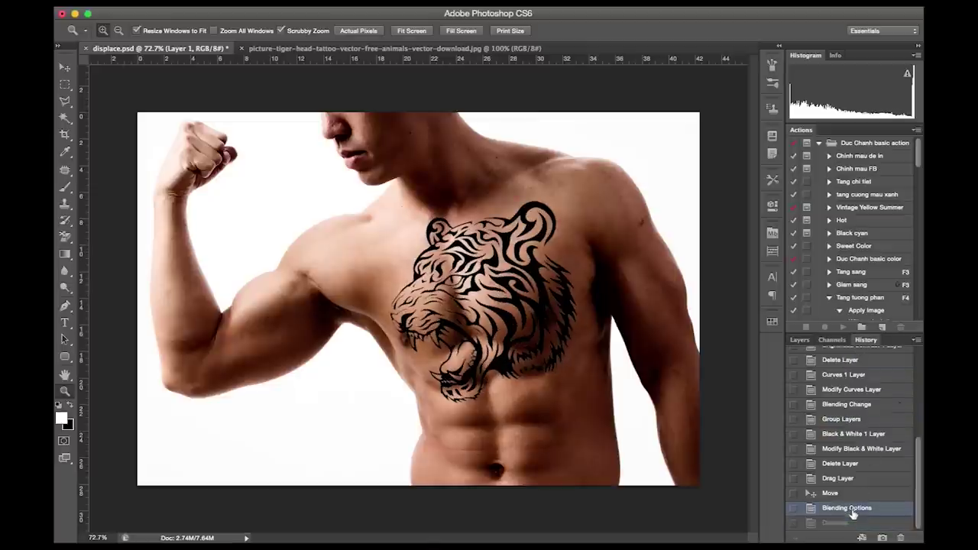
left_click(848, 525)
left_click(848, 509)
left_click(841, 523)
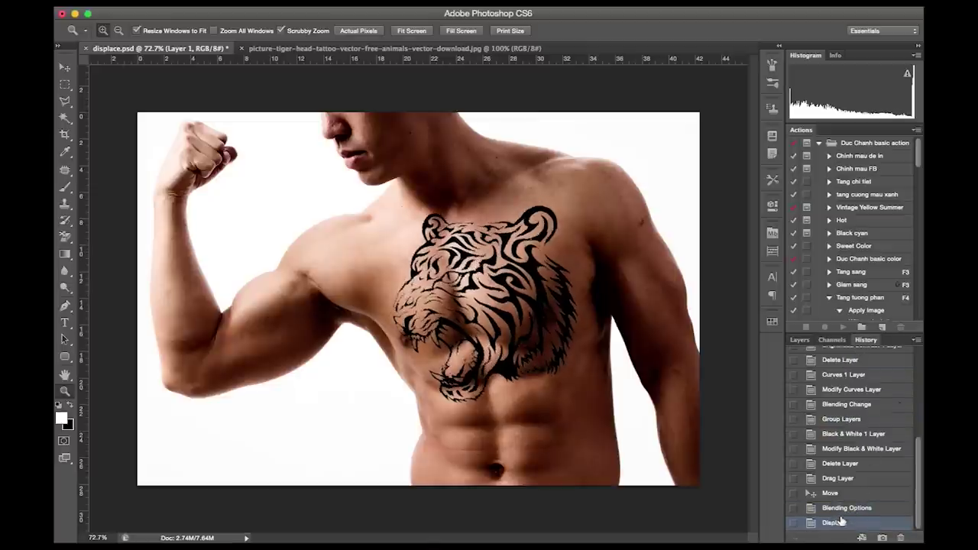
left_click(843, 509)
left_click(837, 522)
left_click(841, 508)
left_click(837, 522)
left_click(841, 508)
left_click(837, 522)
left_click(840, 508)
left_click(837, 522)
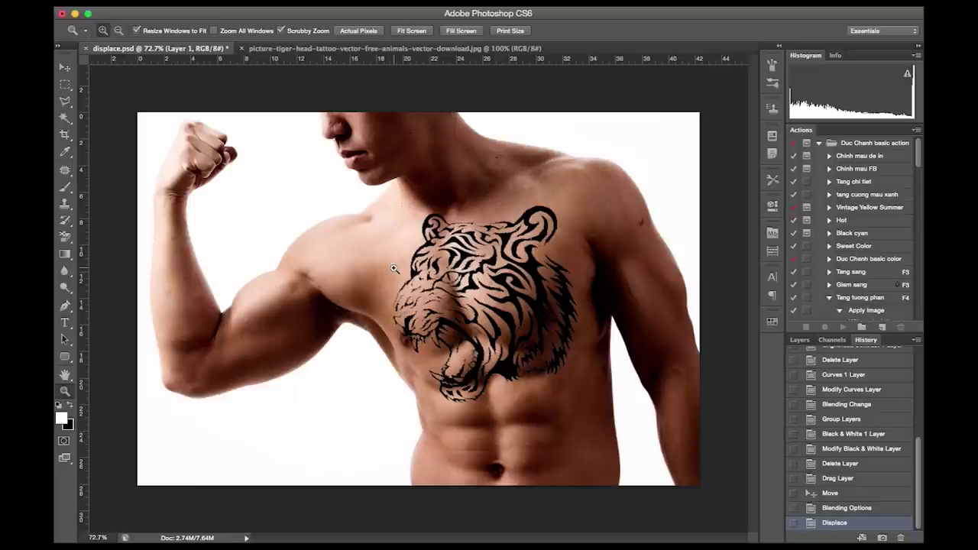
left_click(799, 340)
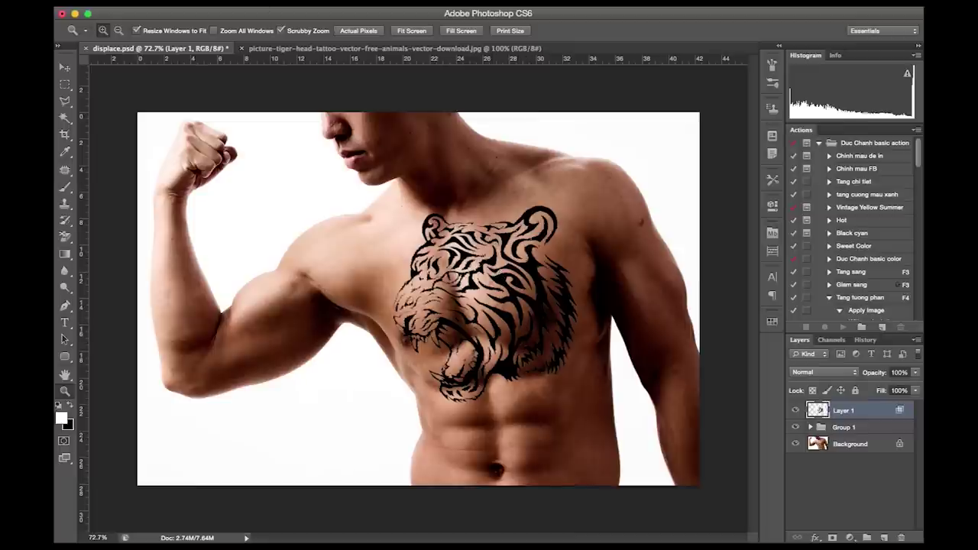
Set the tiger tattoo layer's opacity to 81% in the Layers panel.
left_click(206, 1)
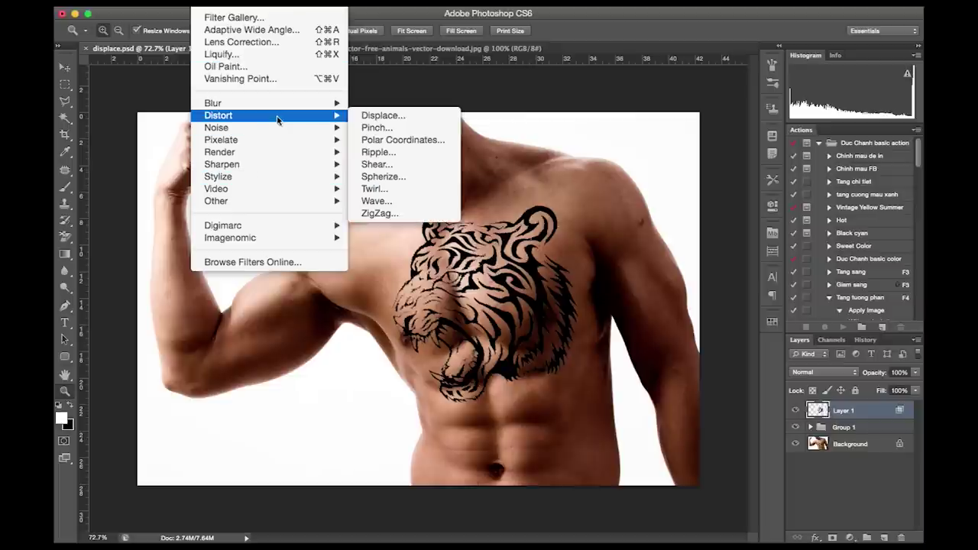
left_click(448, 115)
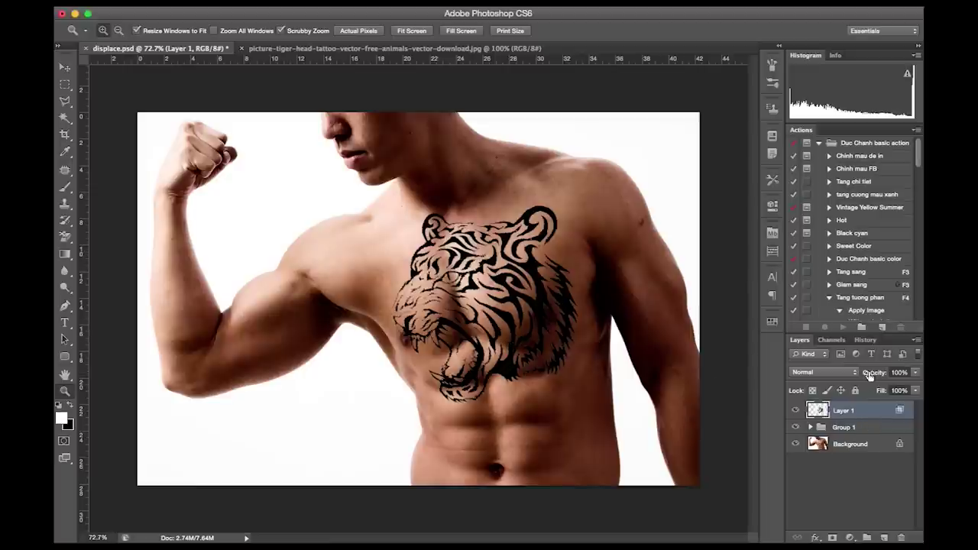
left_click_drag(870, 374, 862, 376)
left_click(875, 416)
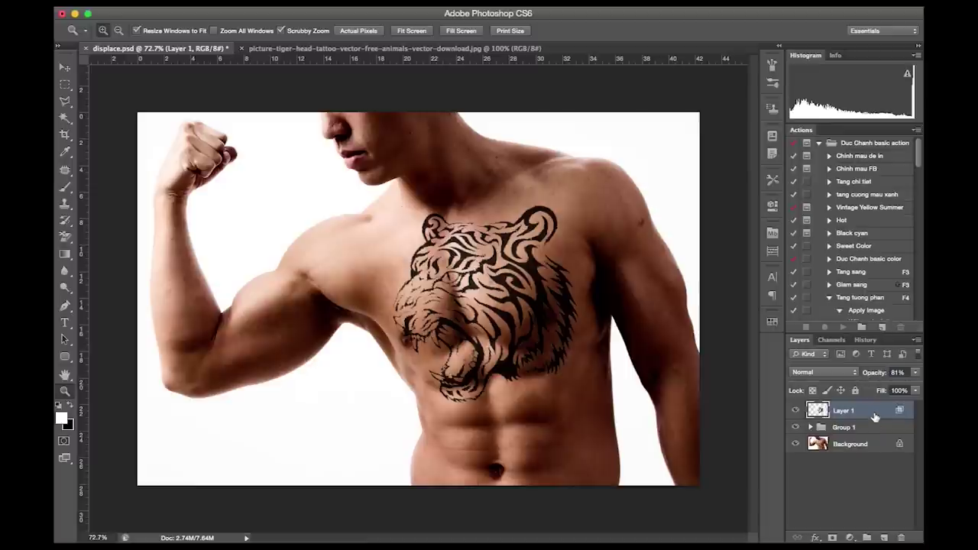
double_click(875, 415)
Set Layer 1's Blend If: This Layer white at 189, Underlying Layer highlights split at 171/255.
mouse_move(725, 29)
left_mouse_down()
mouse_move(684, 29)
mouse_move(718, 37)
left_mouse_up()
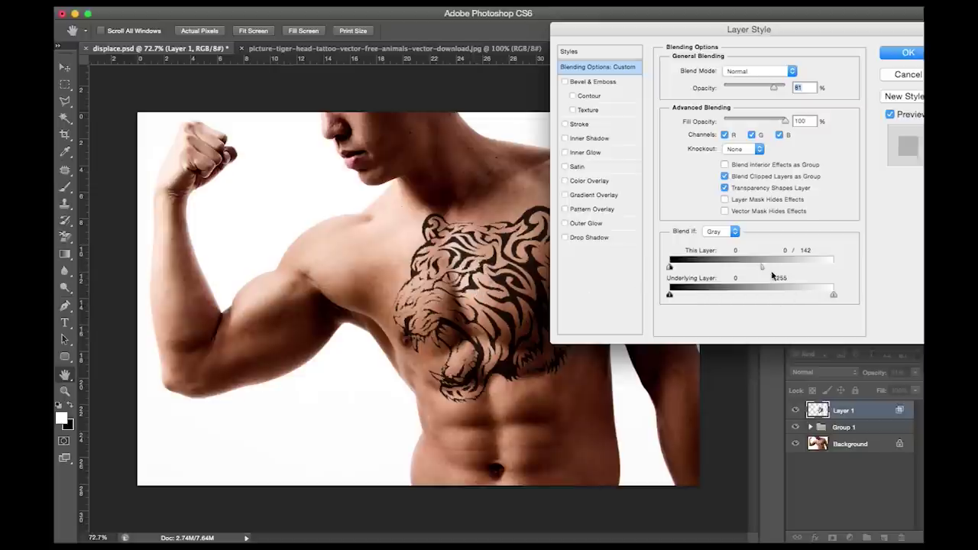
mouse_move(752, 273)
left_mouse_down()
mouse_move(717, 277)
mouse_move(792, 273)
left_mouse_up()
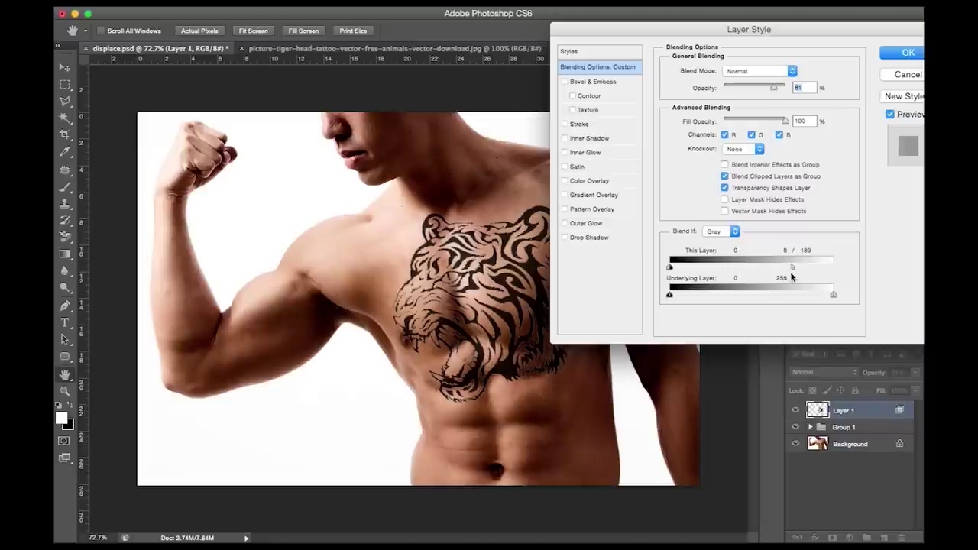
left_click_drag(833, 295, 780, 303, "alt")
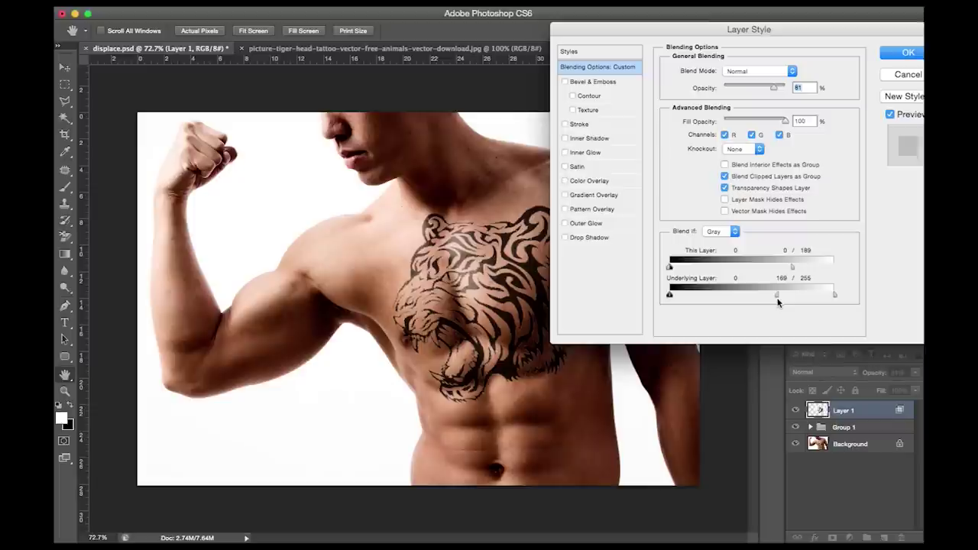
left_click_drag(772, 301, 757, 301)
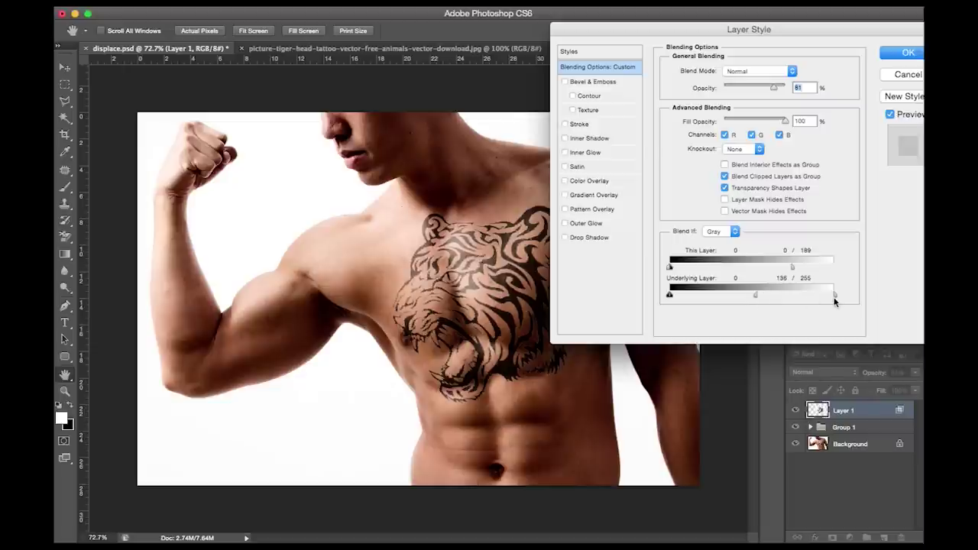
left_click_drag(755, 300, 781, 300)
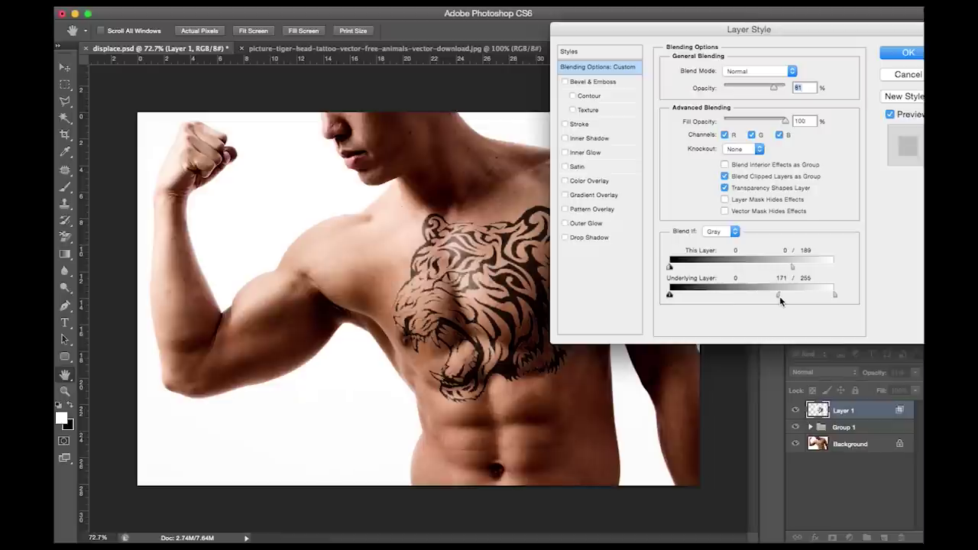
left_click(905, 54)
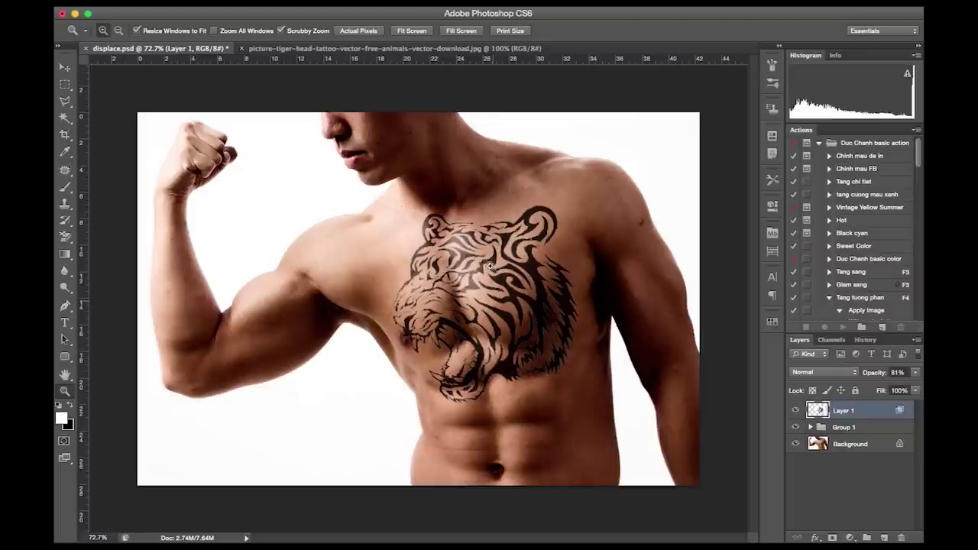
left_click_drag(439, 269, 409, 272)
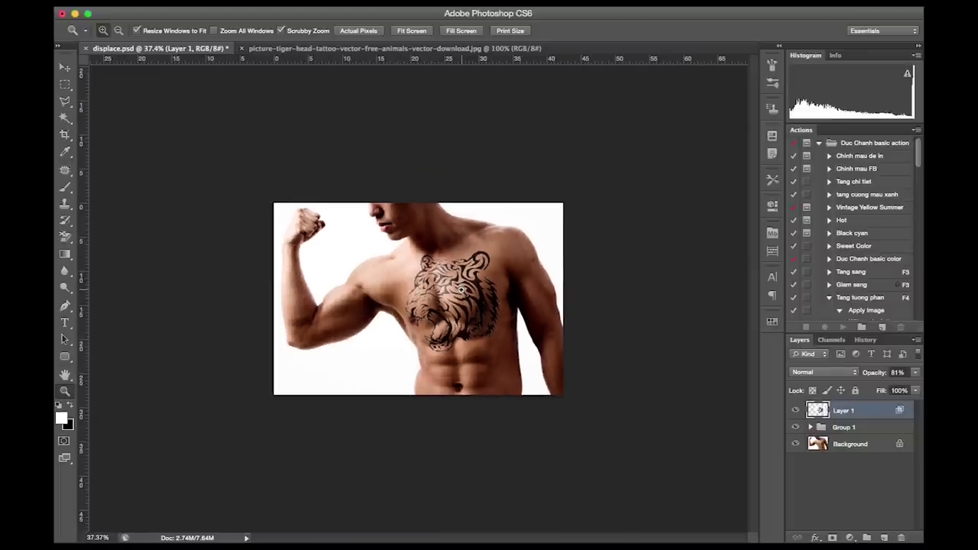
left_click(433, 298)
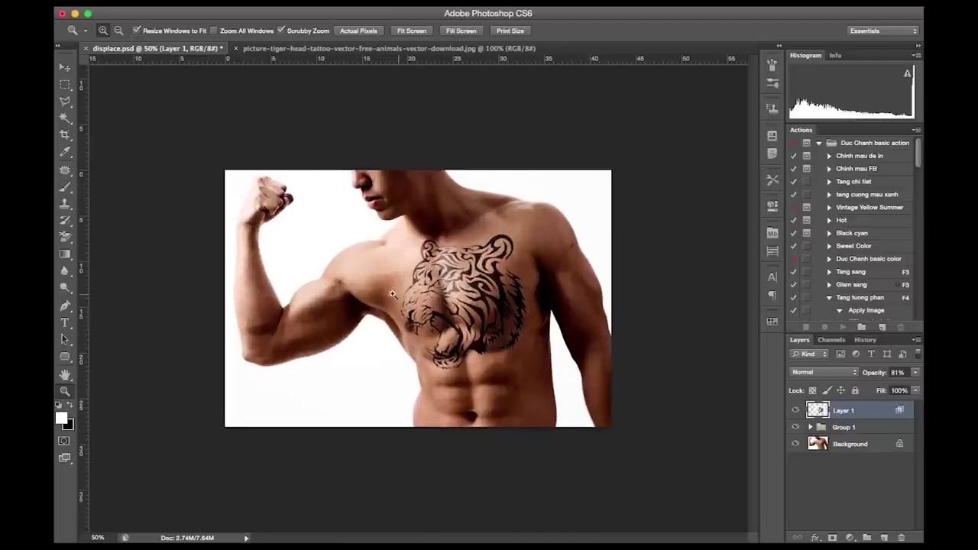